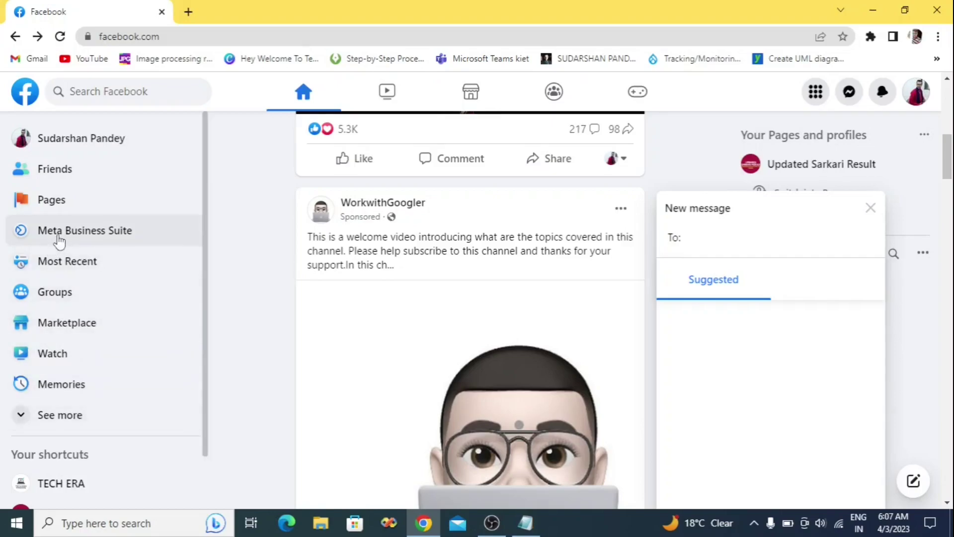
# View the list of managed Facebook Pages and the new Page creation form, closing the form without creating a Page
pyautogui.click(56, 210)
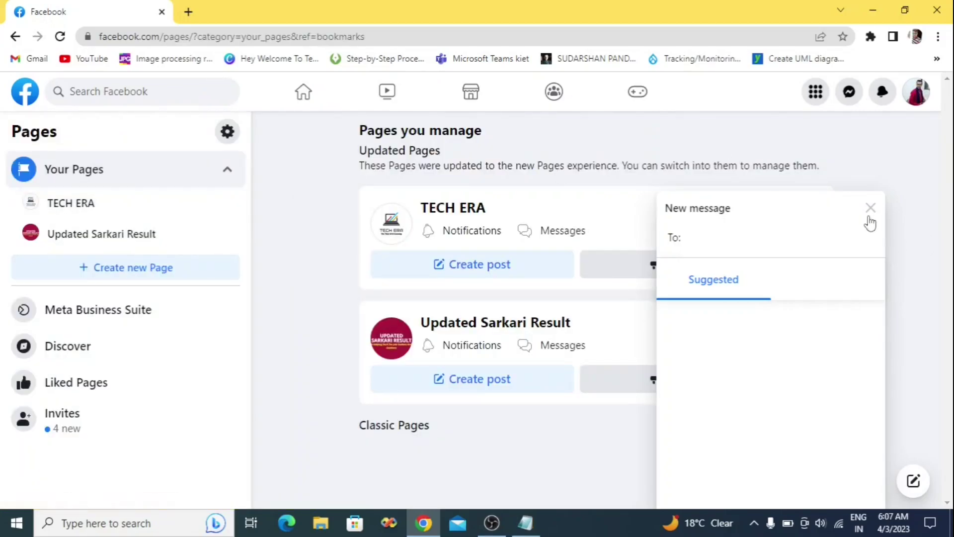
pyautogui.click(870, 209)
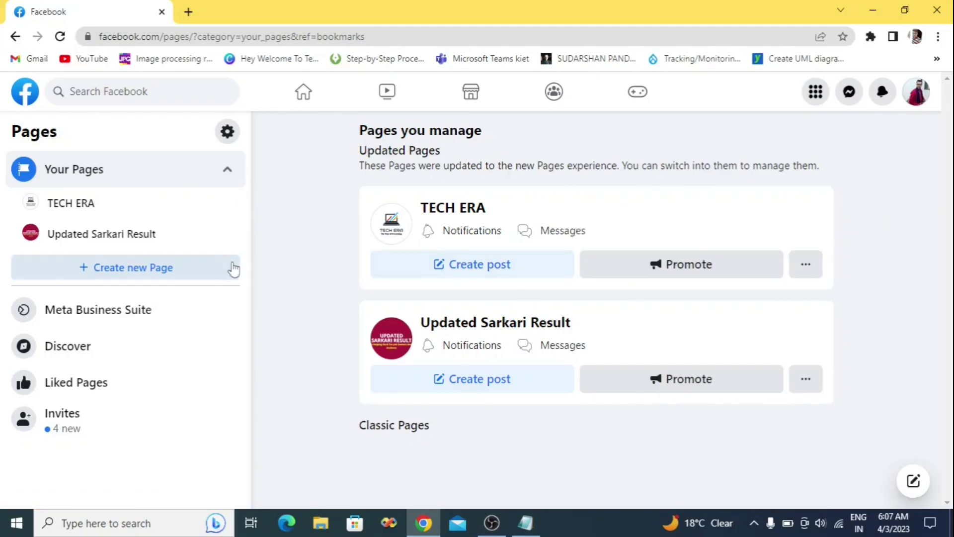
pyautogui.click(108, 278)
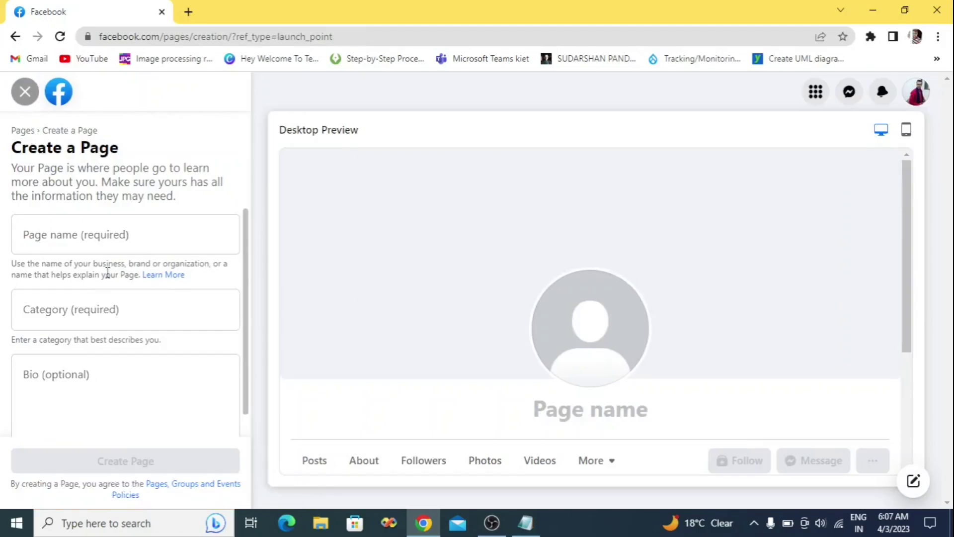
pyautogui.click(24, 91)
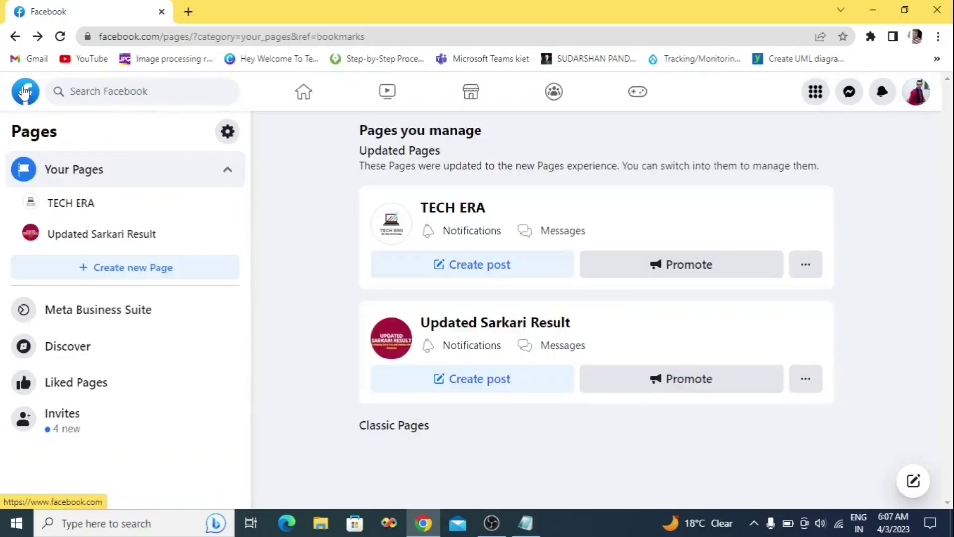
# Search Google for "facebook developer" in a new browser tab and open the Meta for Developers site
pyautogui.click(189, 12)
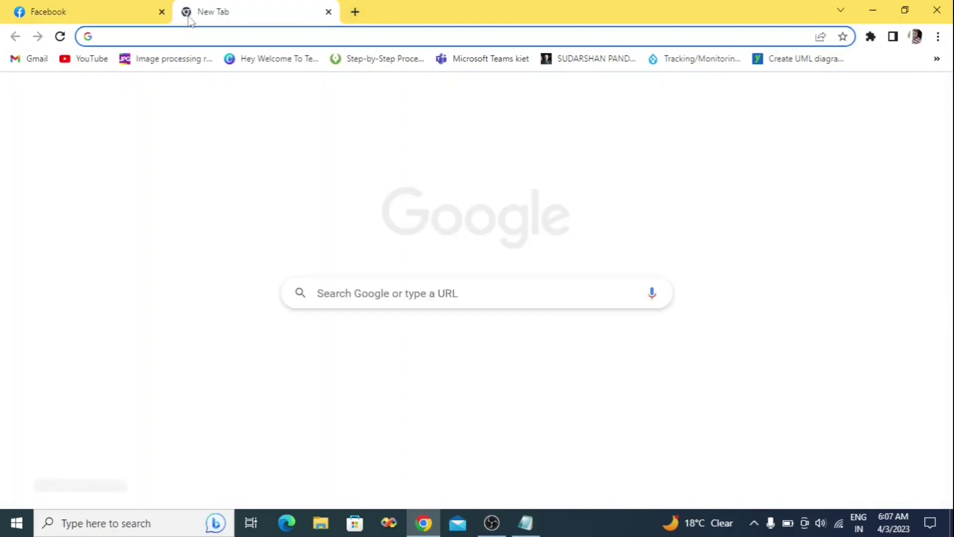
pyautogui.write('face')
pyautogui.click(194, 89)
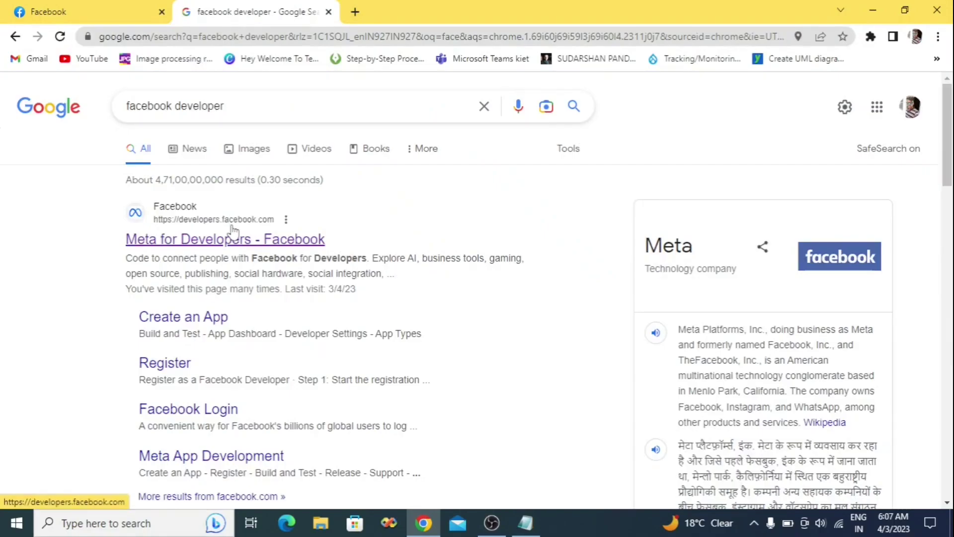
pyautogui.click(232, 234)
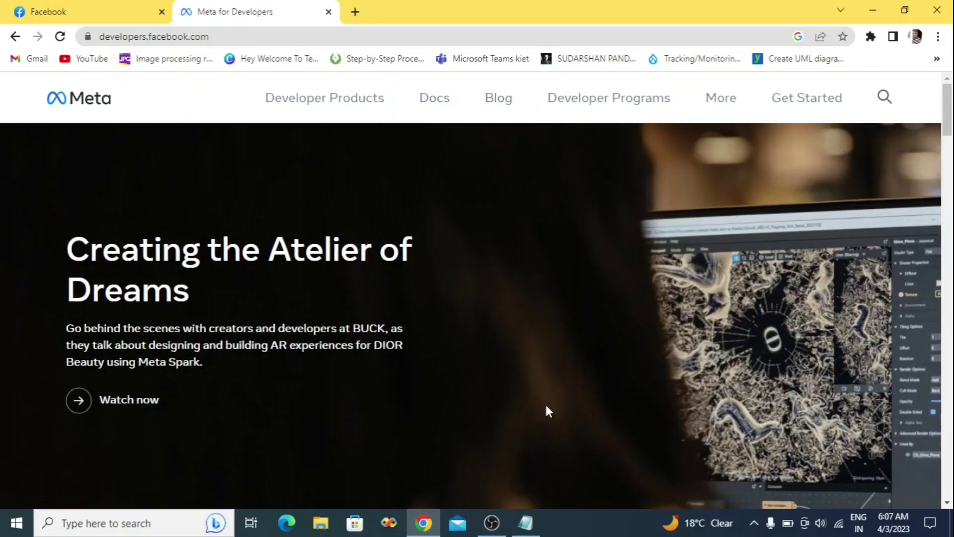
# Register a Meta for Developers account with Developer as the role that best describes you
pyautogui.click(814, 109)
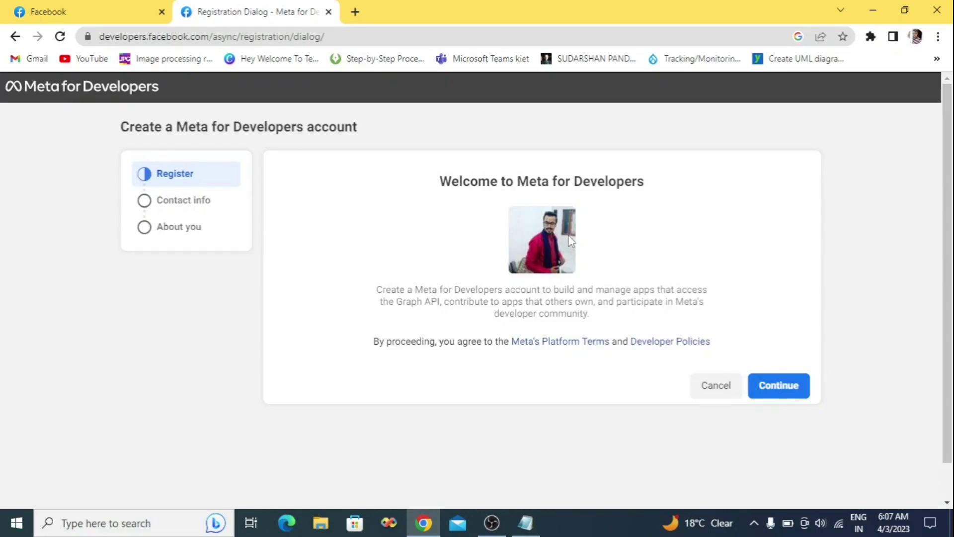
pyautogui.click(774, 396)
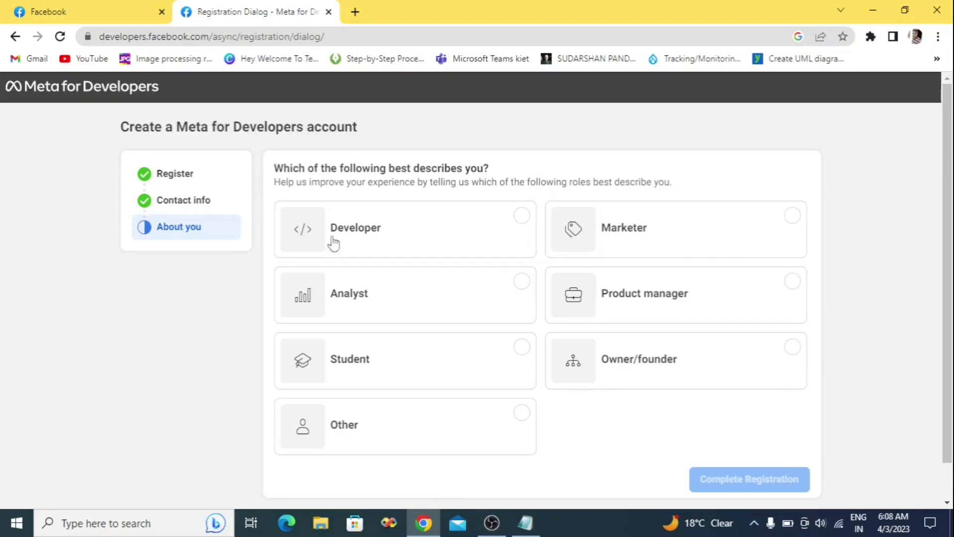
pyautogui.click(385, 220)
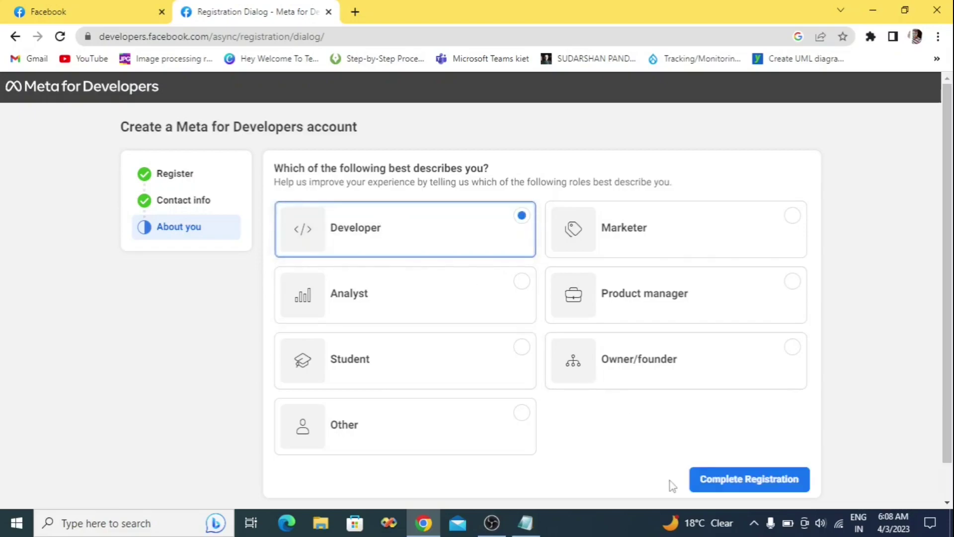
pyautogui.click(705, 479)
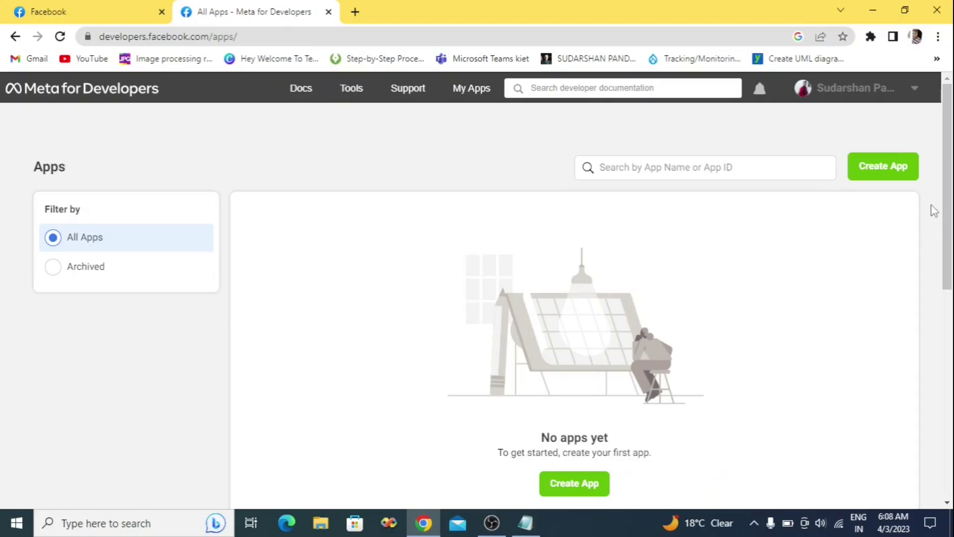
# Start creating an app with the use case Other and the app type Business, continuing to its details
pyautogui.click(895, 178)
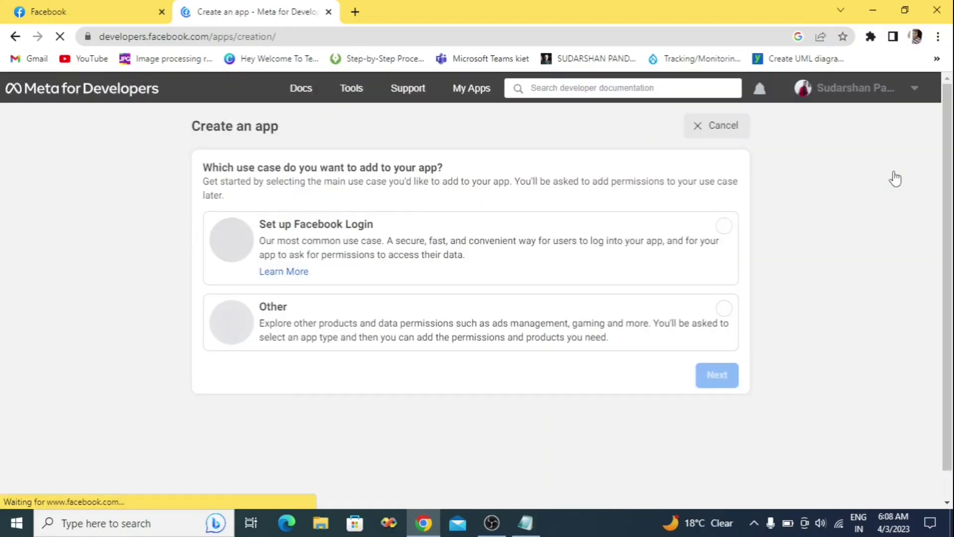
pyautogui.click(502, 333)
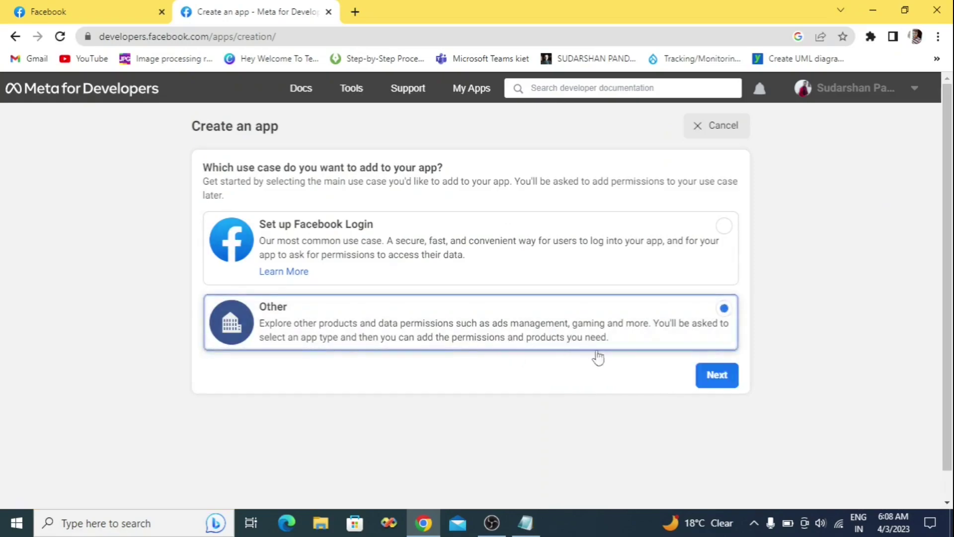
pyautogui.click(717, 376)
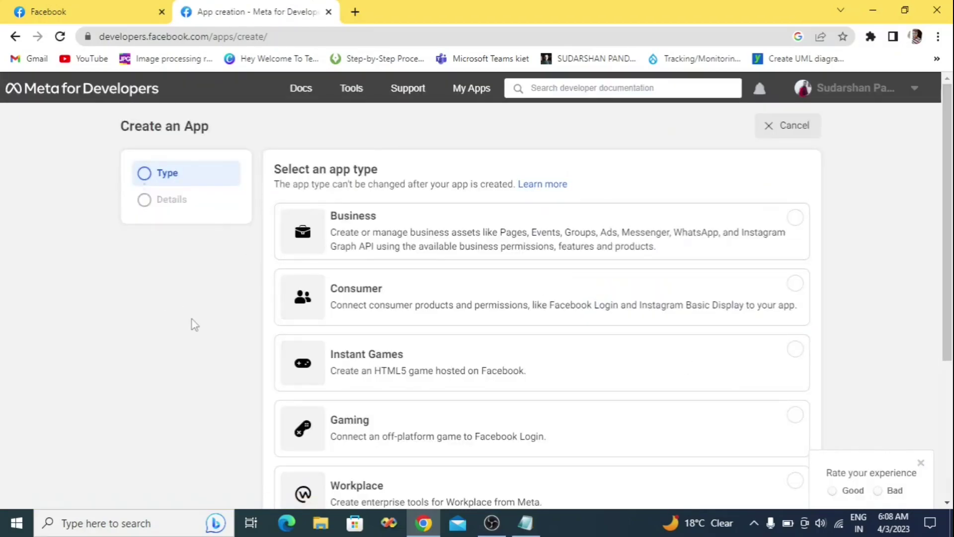
pyautogui.scroll(-2, 192, 320)
pyautogui.click(447, 160)
pyautogui.scroll(-3, 896, 288)
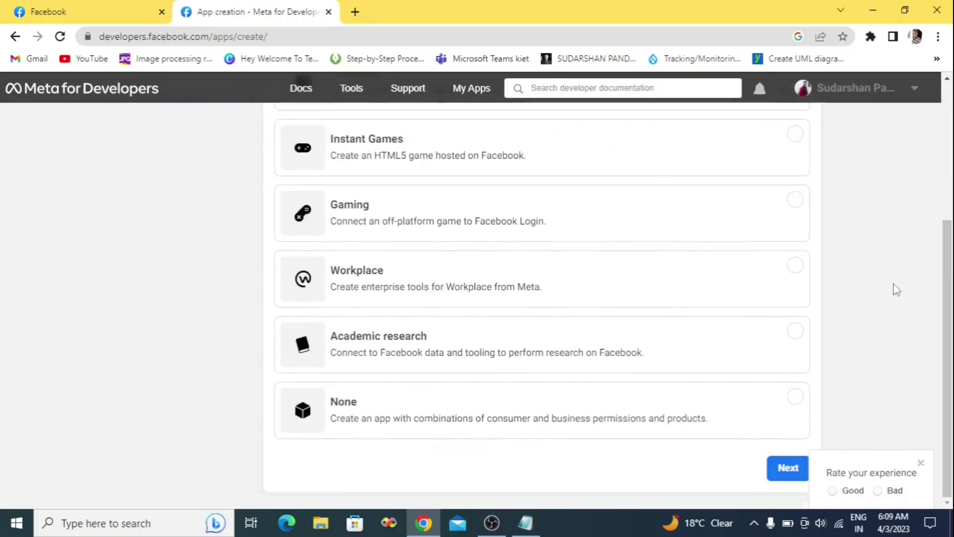
pyautogui.click(786, 469)
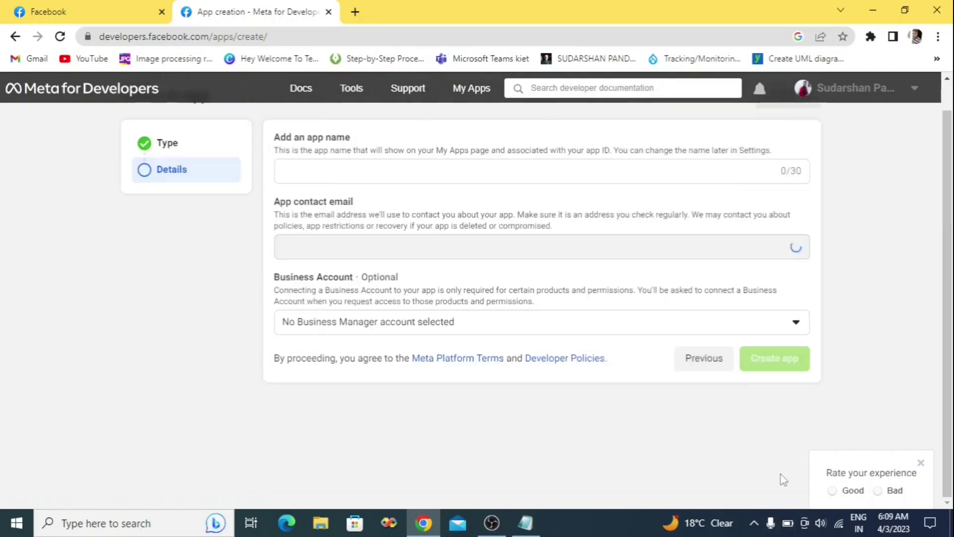
# Name the app Comment_Fetcher and submit it for creation with no business account connected
pyautogui.click(297, 174)
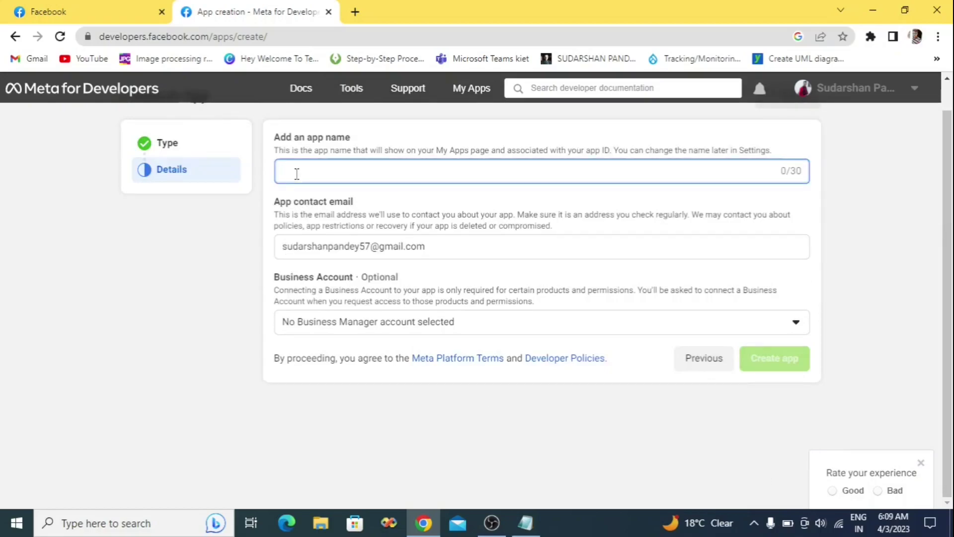
pyautogui.write('Comment_Fetc')
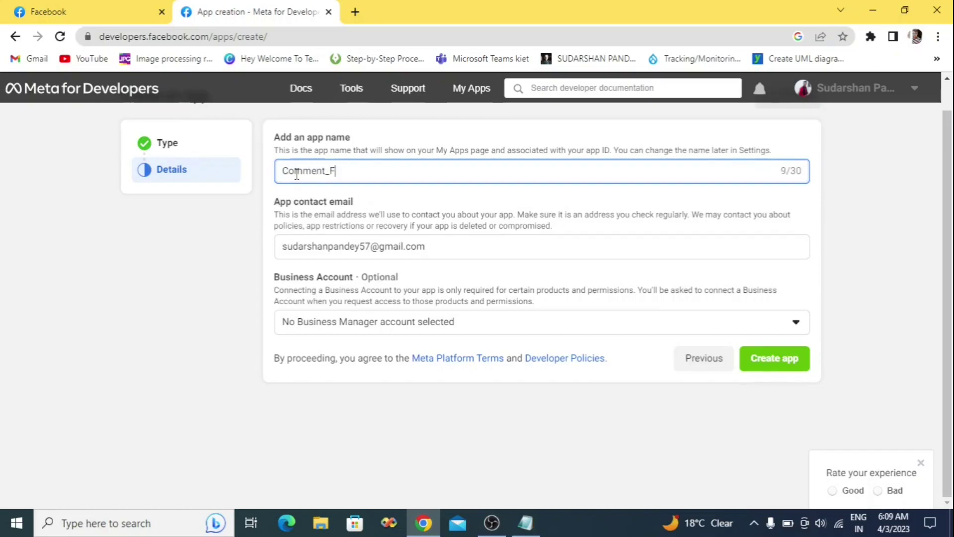
pyautogui.write('her')
pyautogui.click(788, 362)
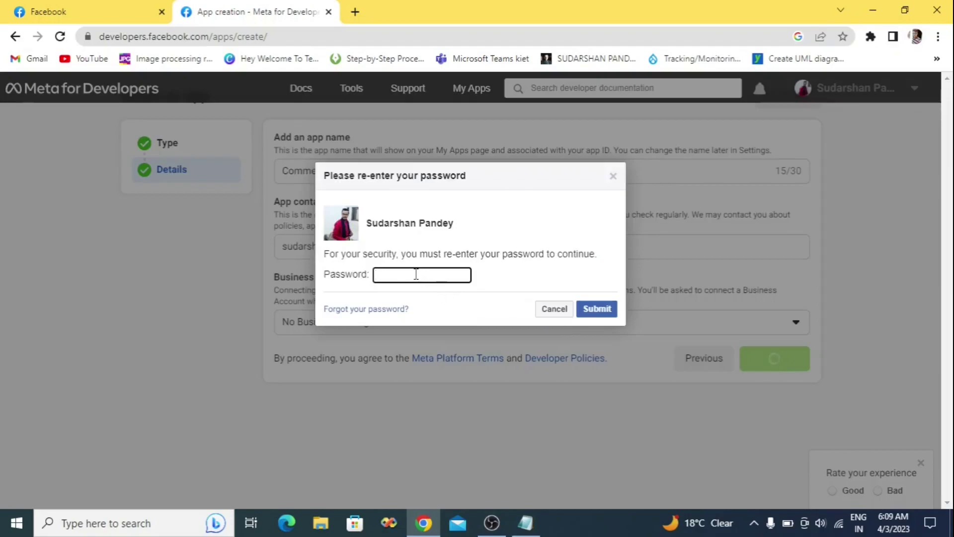
# Re-enter the account password to authorize the app's creation and dismiss the Facebook Login for Business notice
pyautogui.write('•••••')
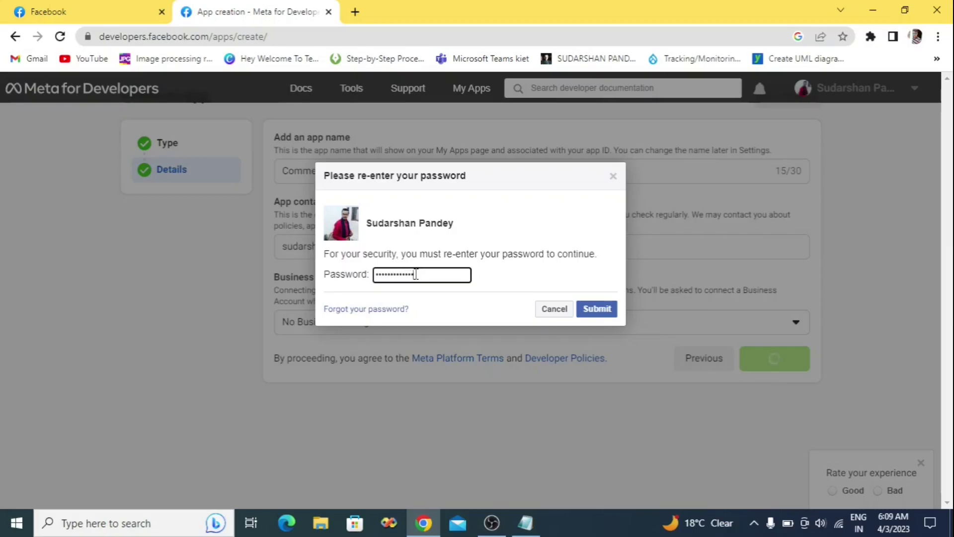
pyautogui.click(597, 309)
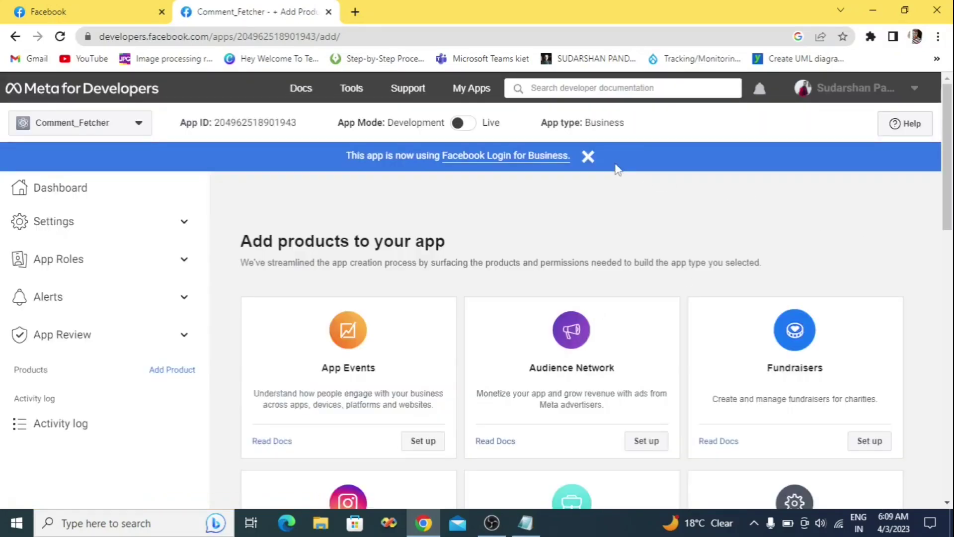
pyautogui.click(589, 156)
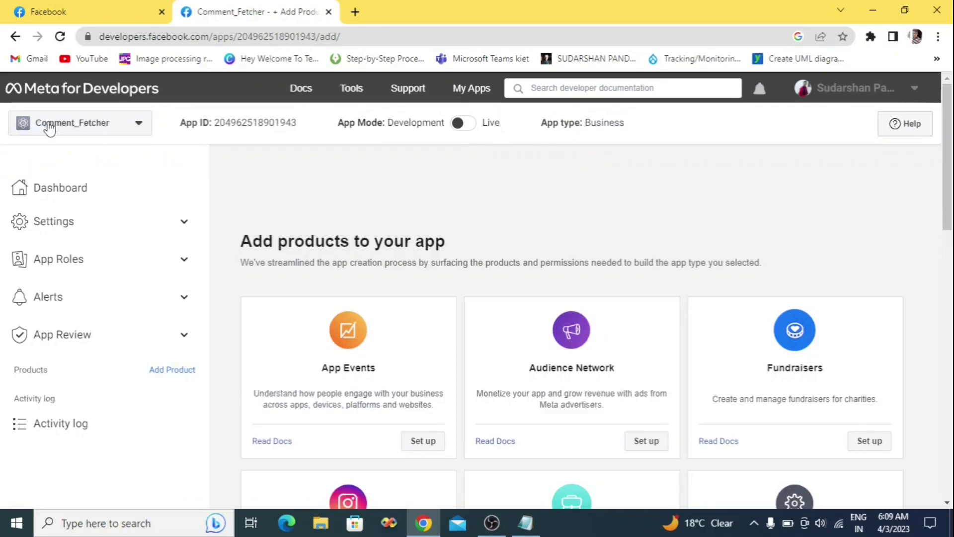
# Open the Graph API Explorer and request a Page Access Token for the Comment_Fetcher app
pyautogui.moveTo(477, 138)
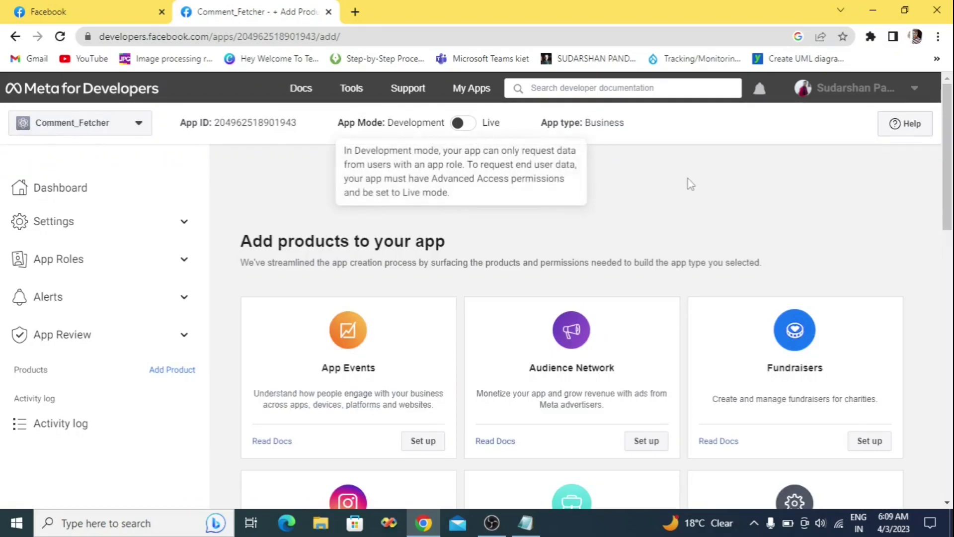
pyautogui.moveTo(298, 99)
pyautogui.moveTo(358, 94)
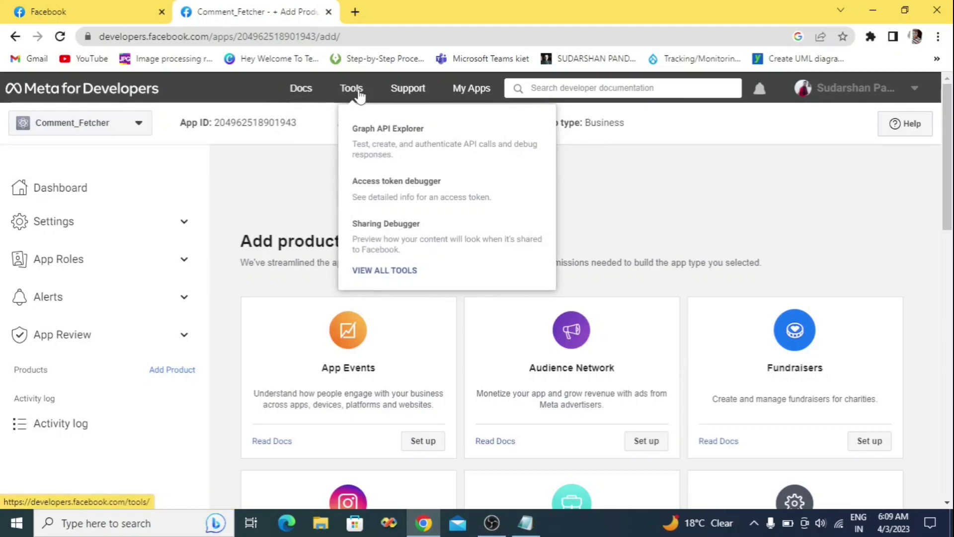
pyautogui.click(385, 130)
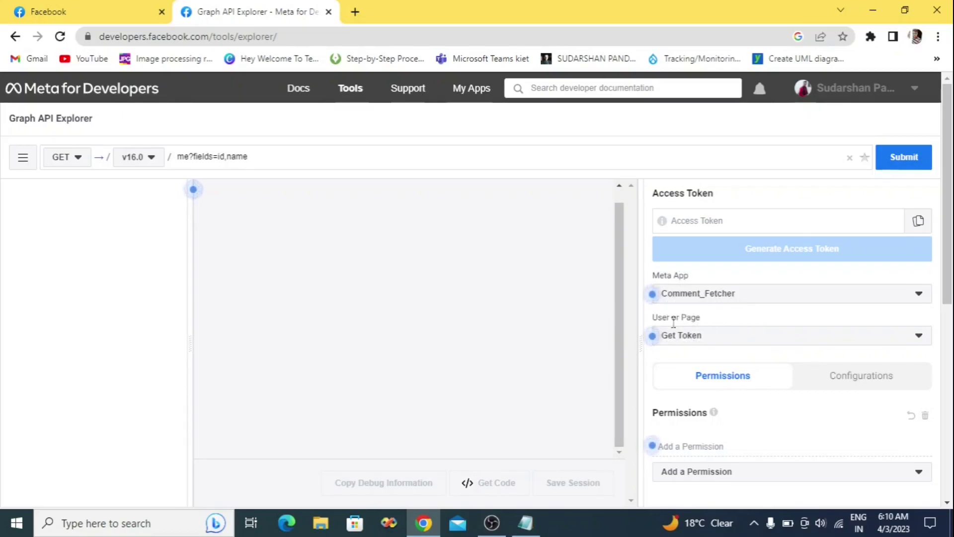
pyautogui.click(719, 342)
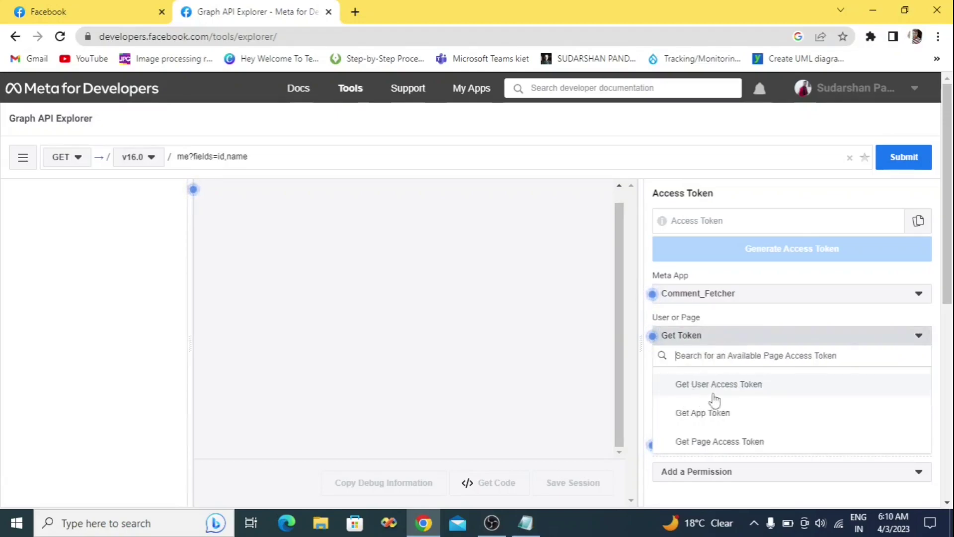
pyautogui.click(720, 444)
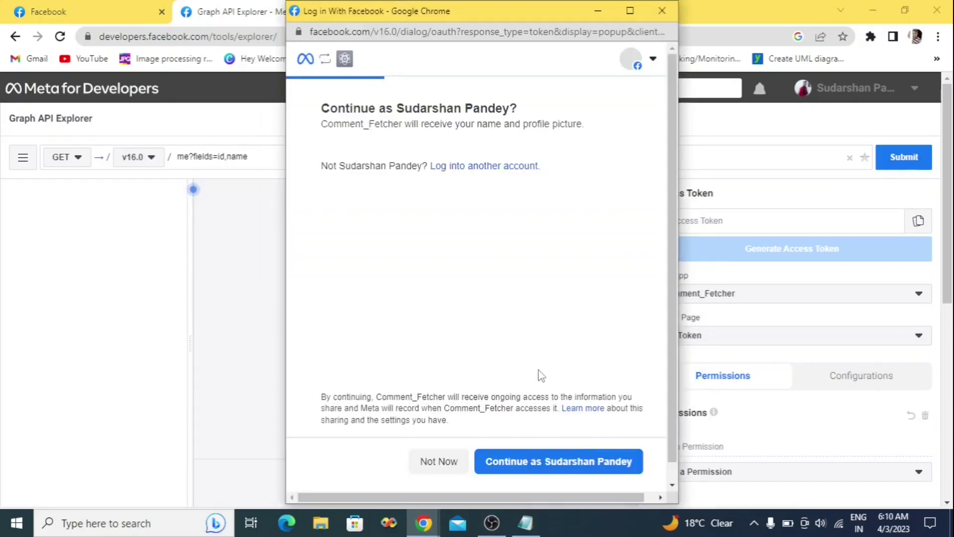
# Authorize Comment_Fetcher with the current account, opting in to current Pages only with TECH ERA selected, and save the permissions
pyautogui.click(541, 466)
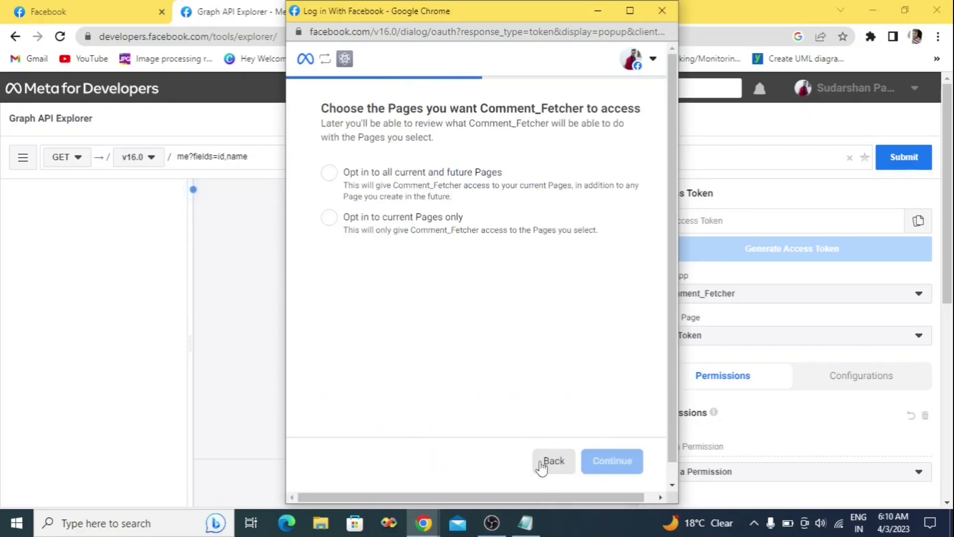
pyautogui.click(384, 236)
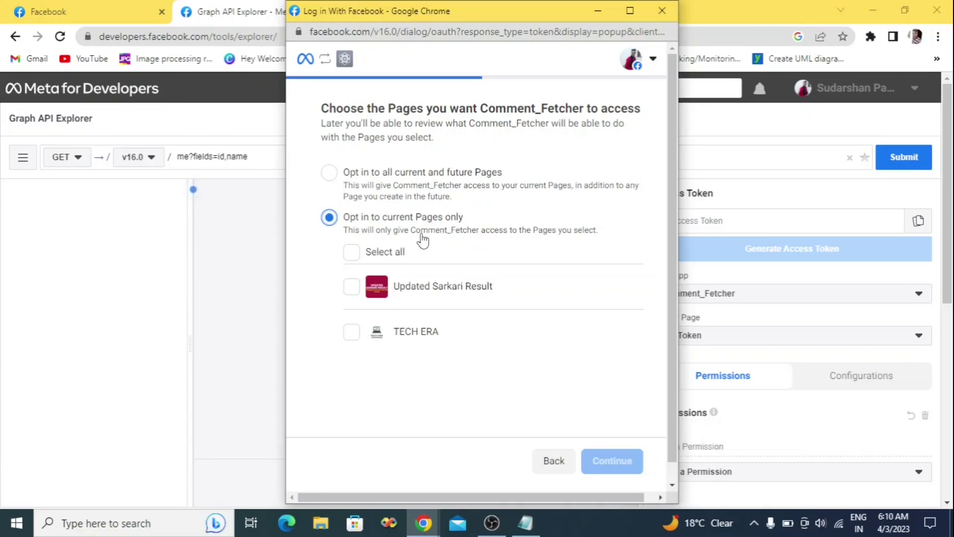
pyautogui.click(352, 332)
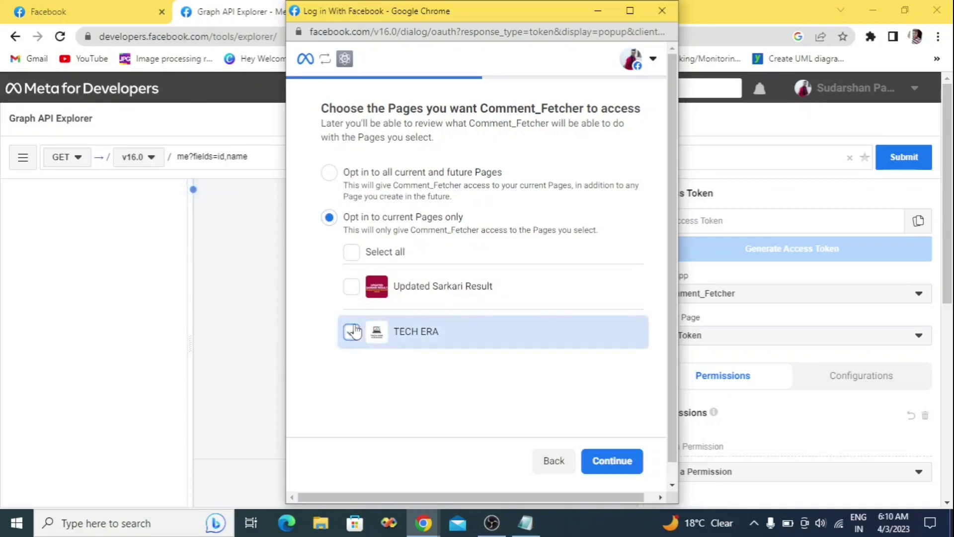
pyautogui.click(610, 461)
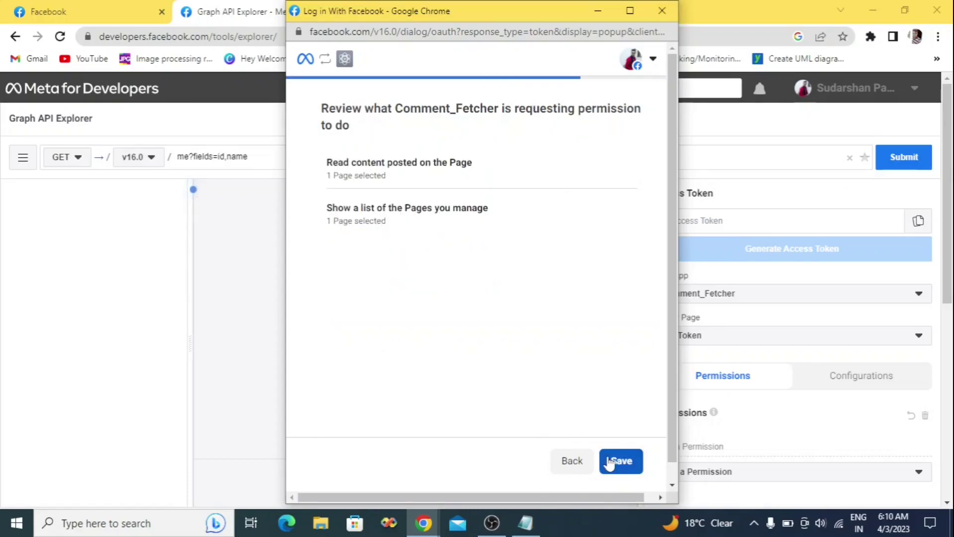
pyautogui.click(621, 461)
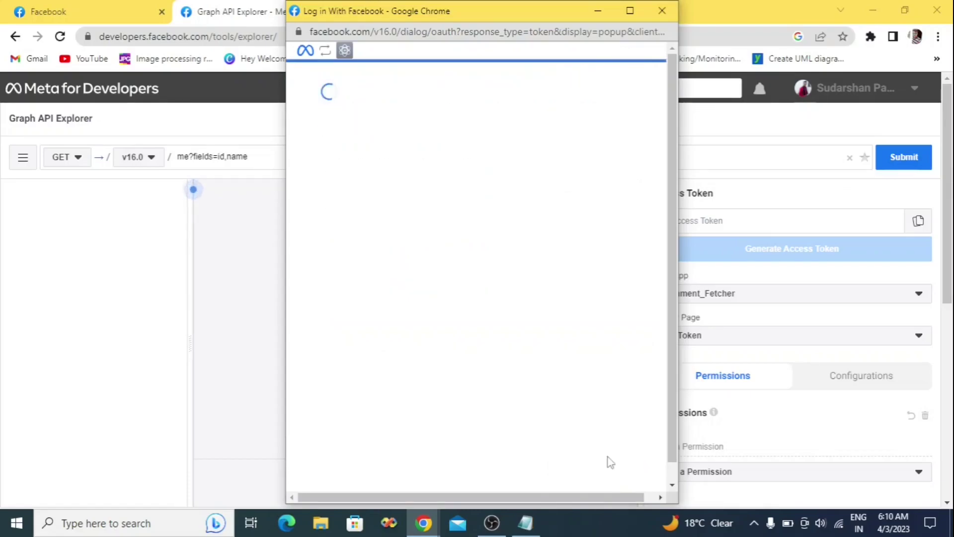
pyautogui.click(621, 461)
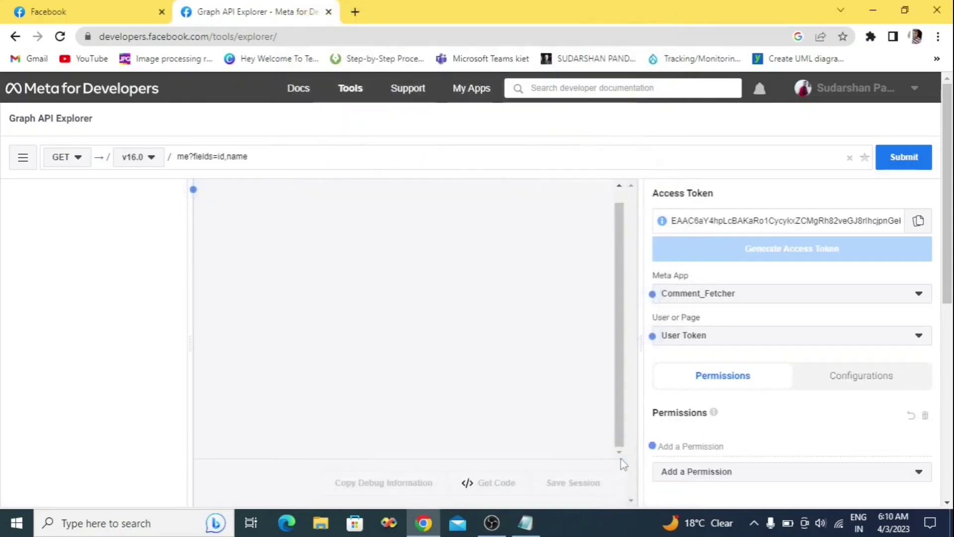
# Switch the access token from the user to the TECH ERA Page
pyautogui.click(752, 346)
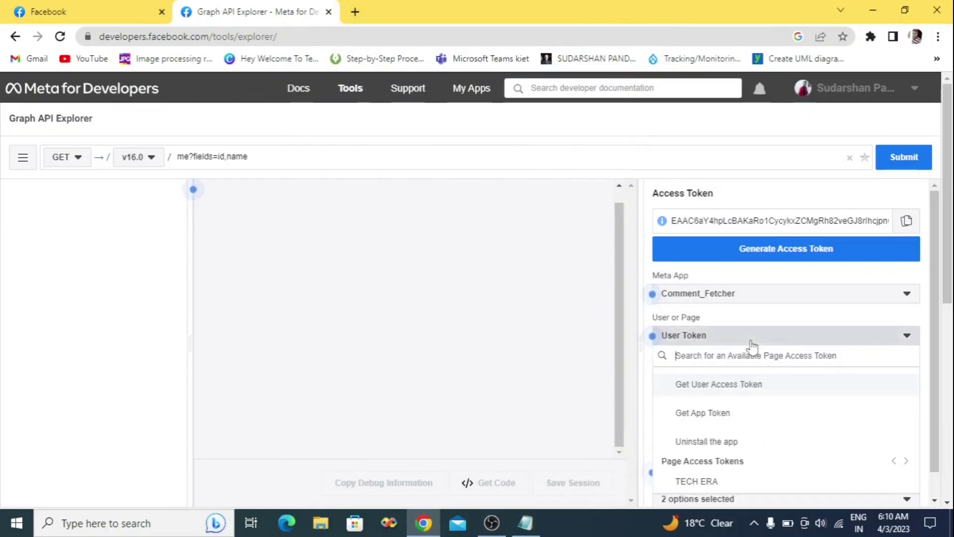
pyautogui.click(709, 482)
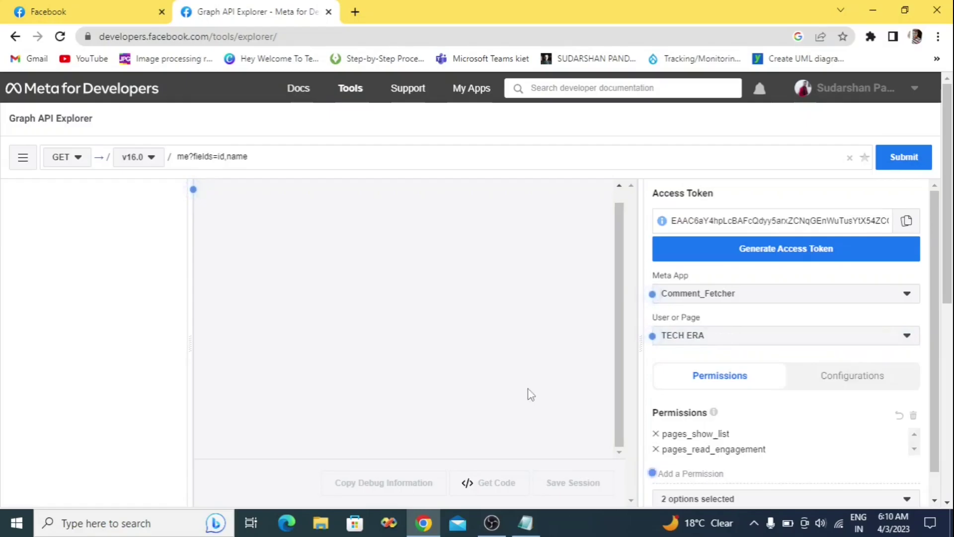
# Add the pages_manage_engagement, page_events and pages_read_user_content permissions to the Comment_Fetcher token request
pyautogui.scroll(-3, 529, 393)
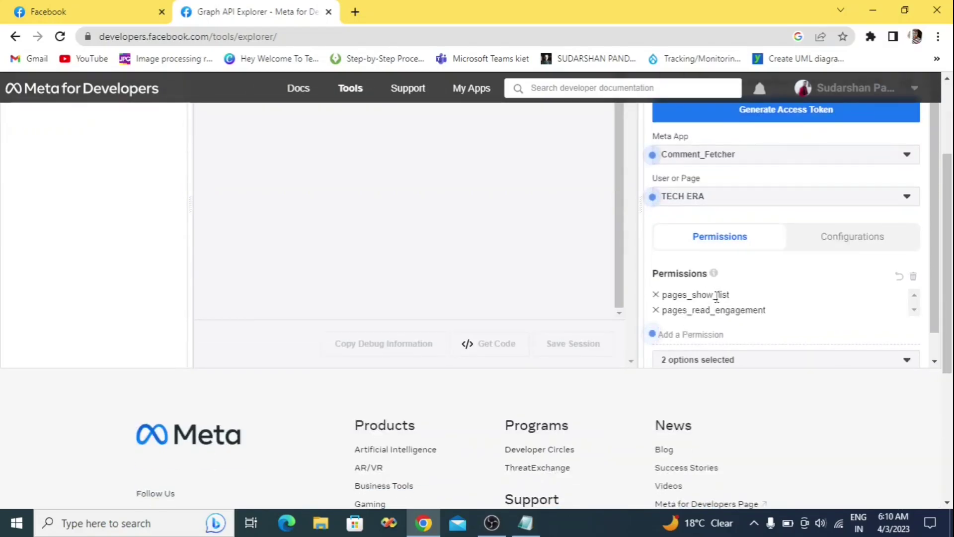
pyautogui.click(744, 362)
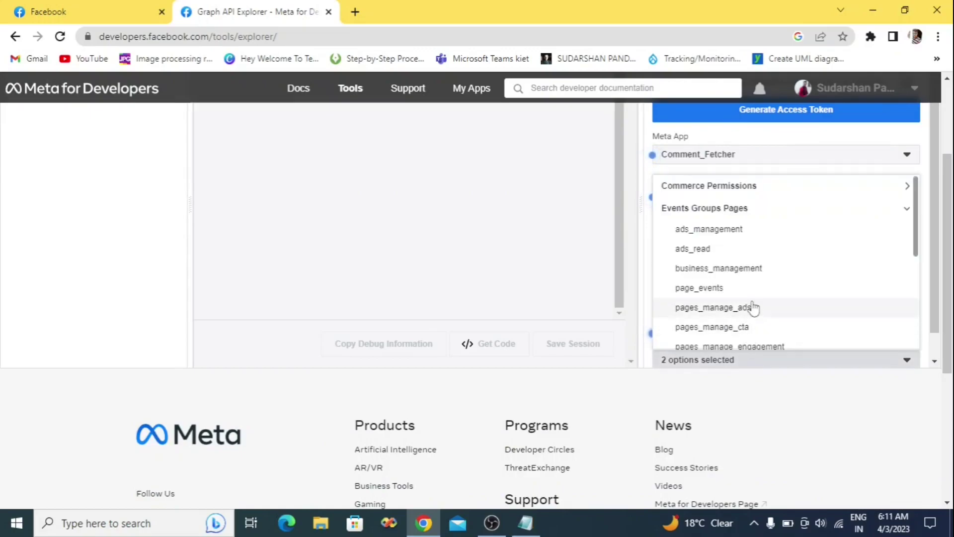
pyautogui.scroll(-1, 748, 311)
pyautogui.click(737, 312)
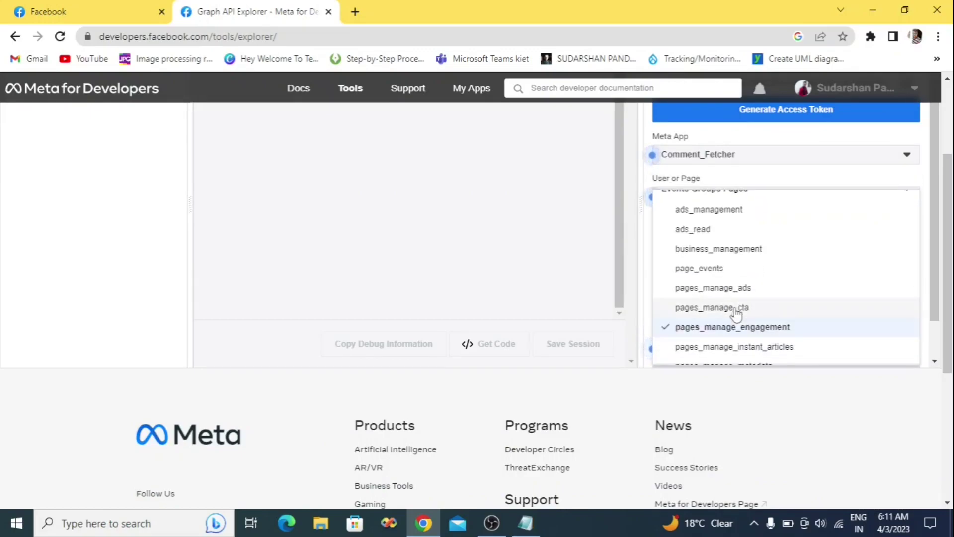
pyautogui.scroll(2, 716, 243)
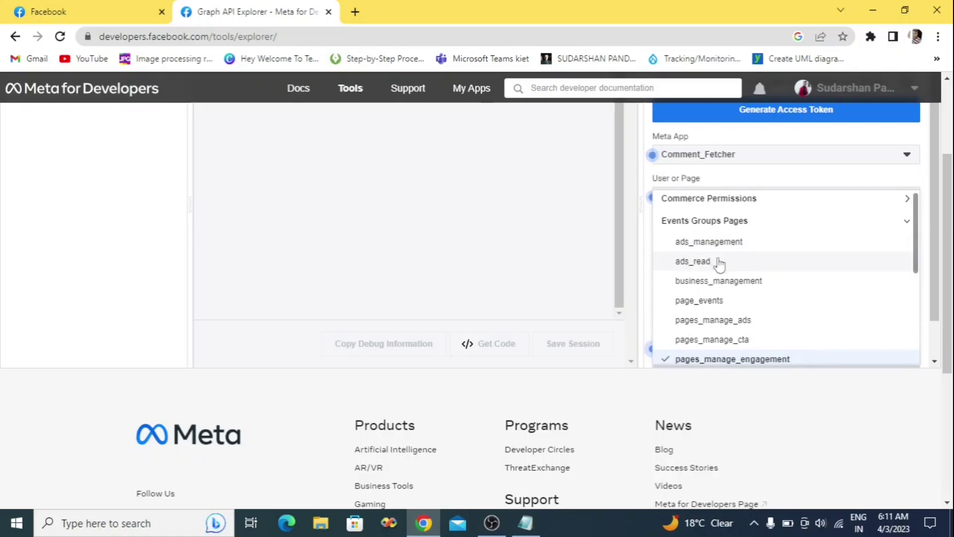
pyautogui.click(721, 300)
pyautogui.scroll(-4, 740, 299)
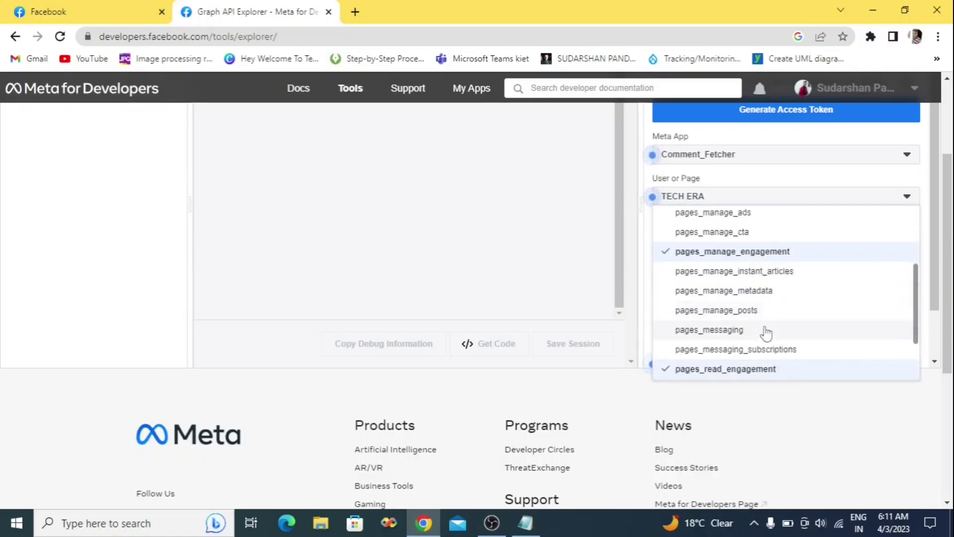
pyautogui.scroll(-1, 764, 330)
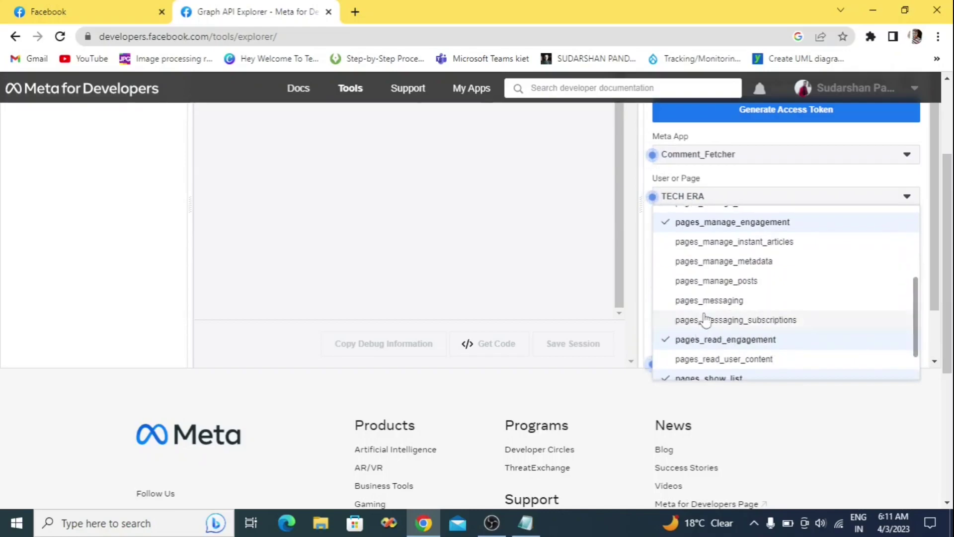
pyautogui.scroll(-1, 715, 328)
pyautogui.click(738, 353)
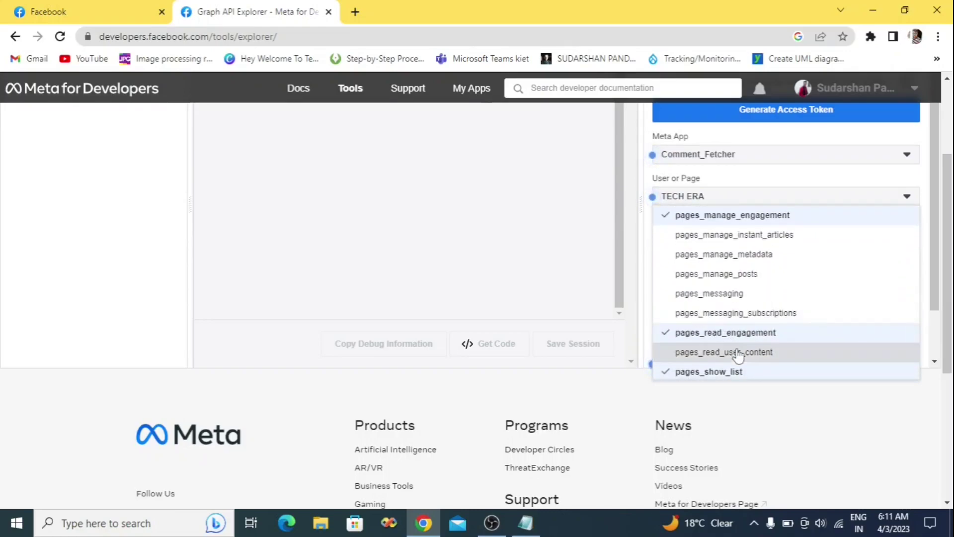
pyautogui.click(583, 314)
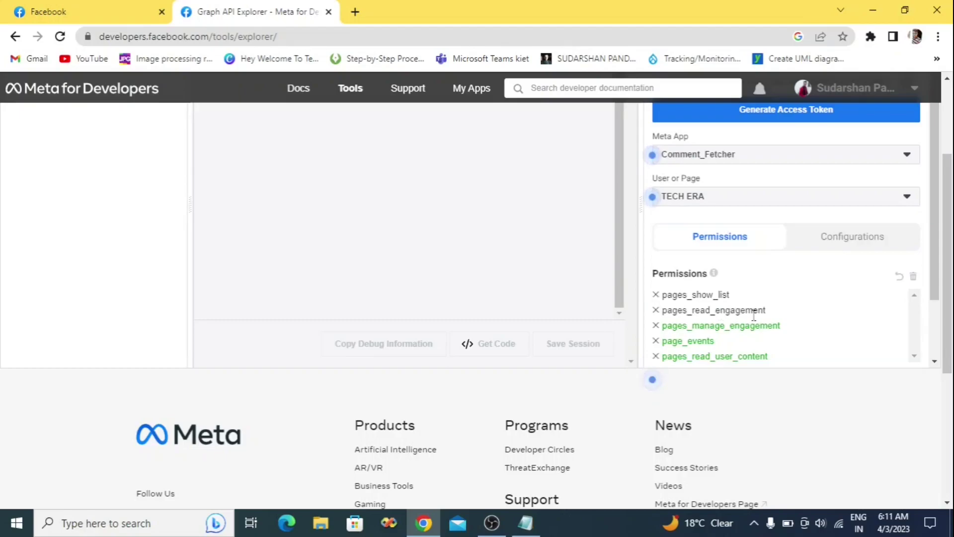
# Generate a new access token and authorize Comment_Fetcher with the current account, opting in to current Pages only with TECH ERA selected
pyautogui.scroll(-2, 759, 349)
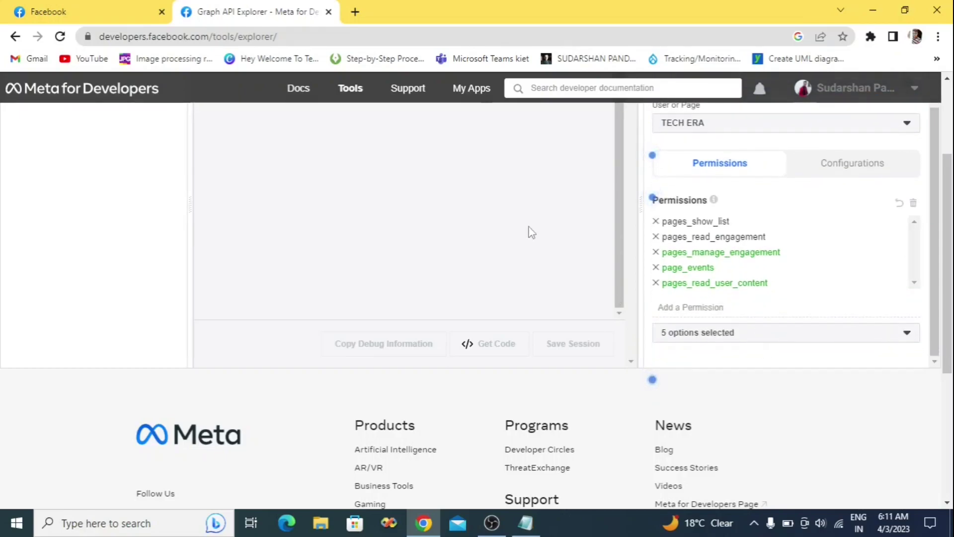
pyautogui.scroll(5, 779, 243)
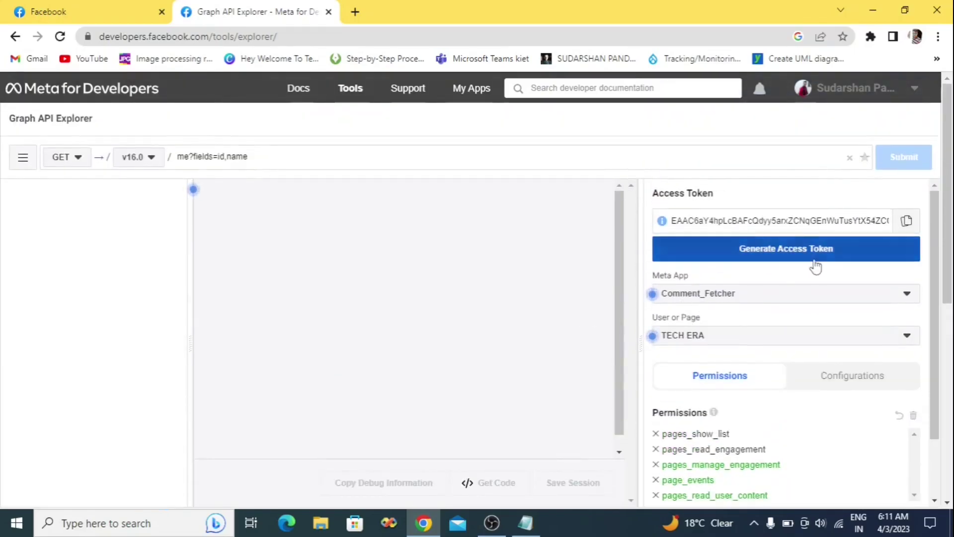
pyautogui.click(787, 259)
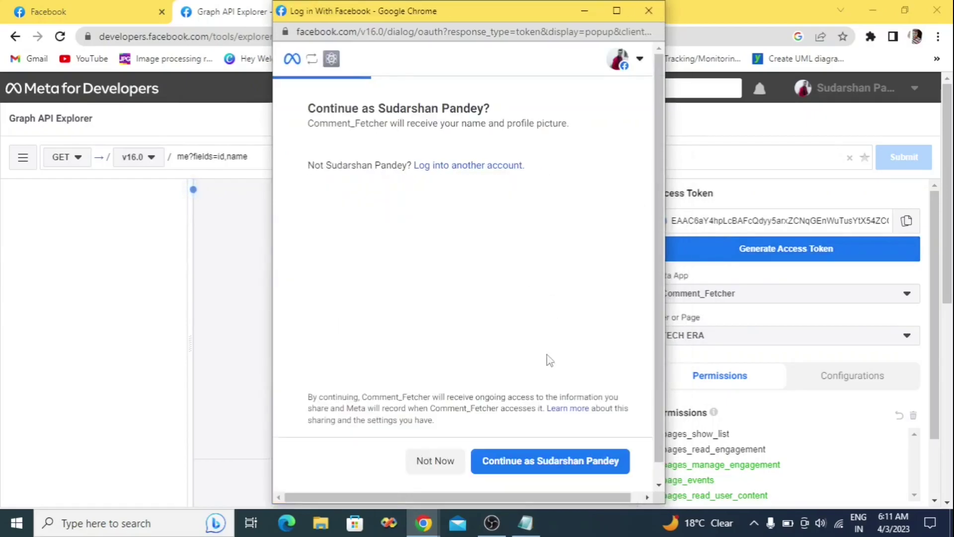
pyautogui.click(543, 467)
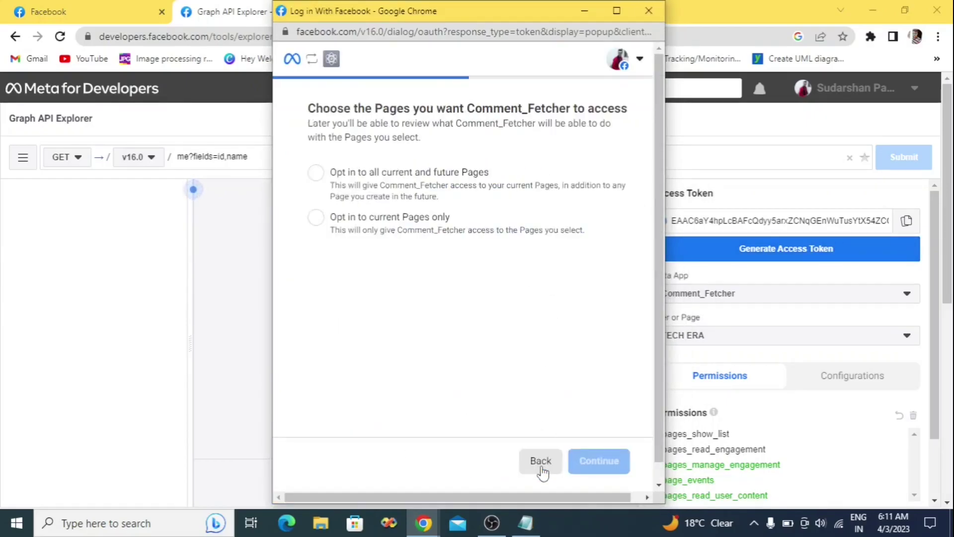
pyautogui.click(340, 232)
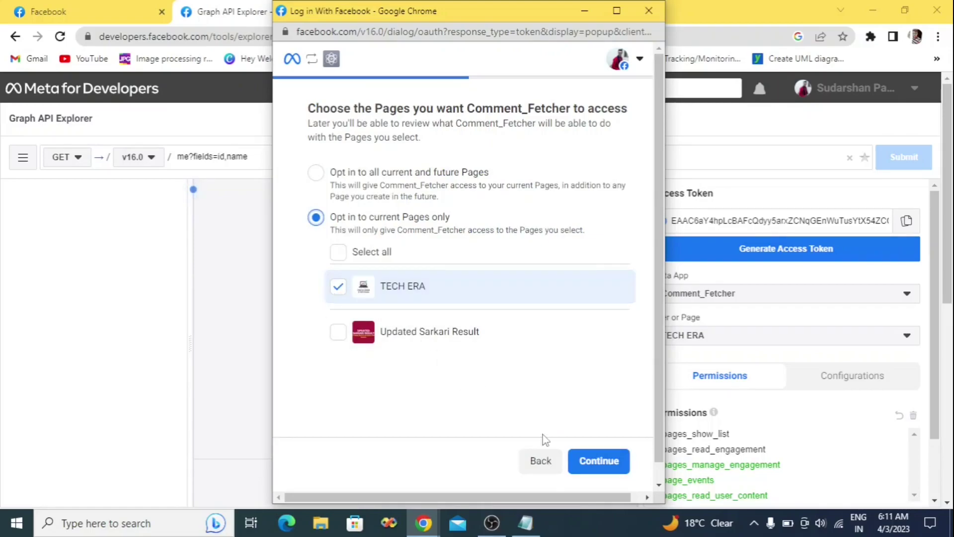
pyautogui.click(594, 463)
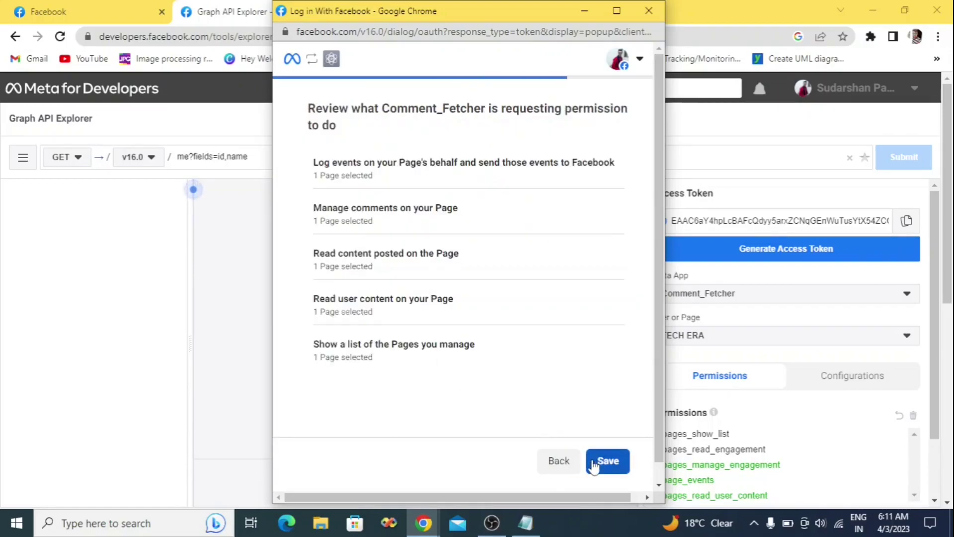
pyautogui.click(594, 465)
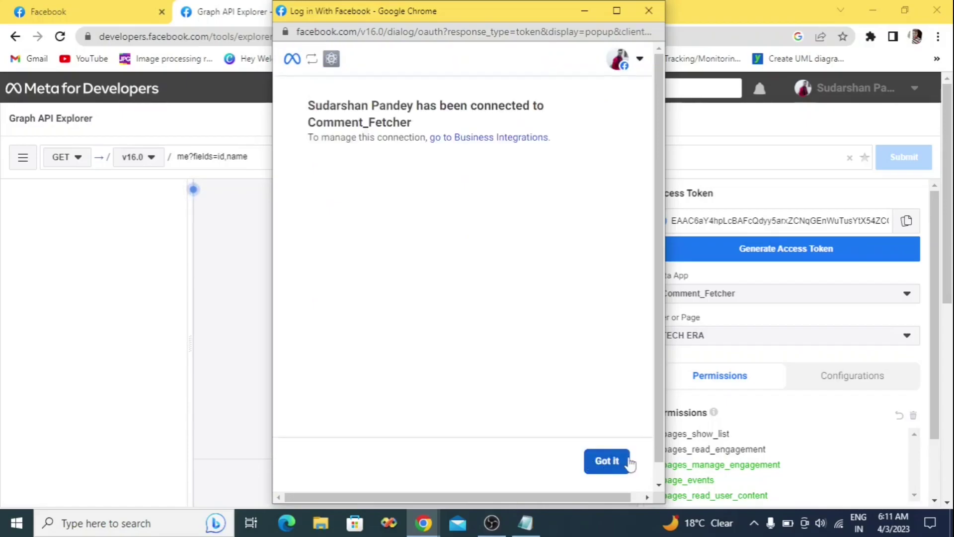
pyautogui.click(628, 463)
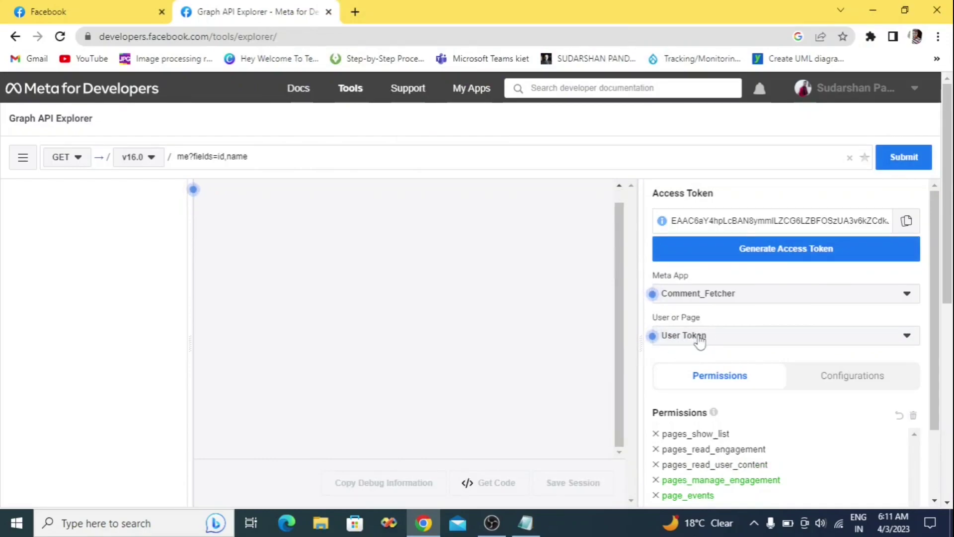
# Select the TECH ERA Page access token and submit the GET query me?fields=id,name
pyautogui.click(698, 338)
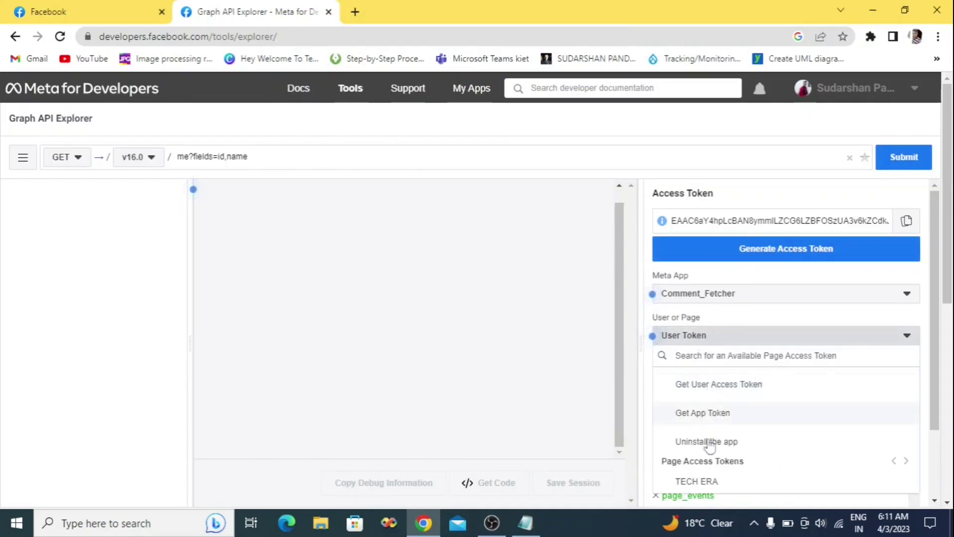
pyautogui.click(699, 481)
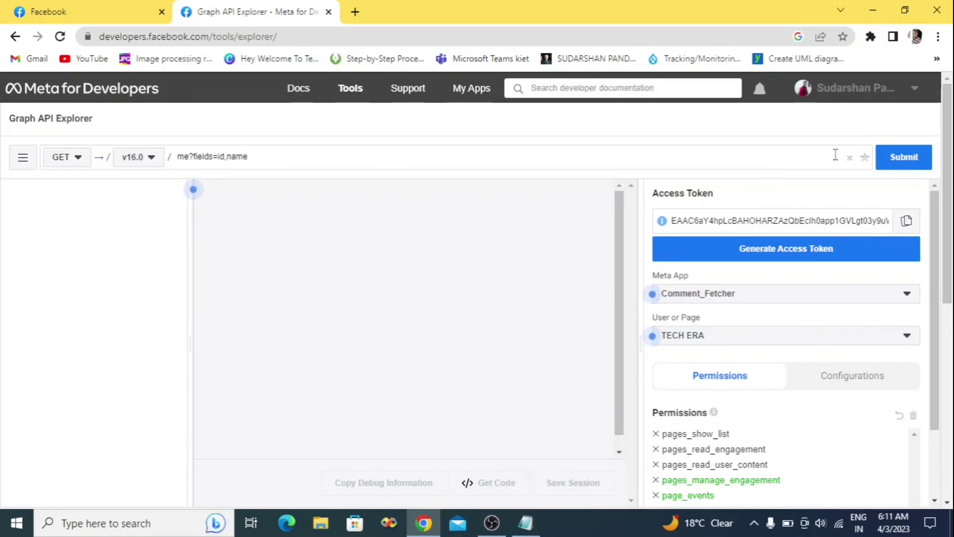
pyautogui.click(897, 157)
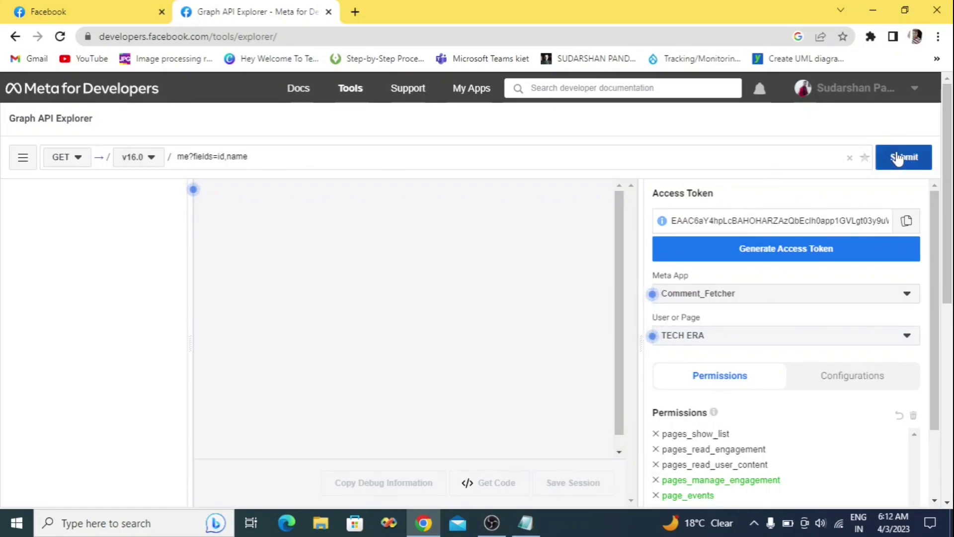
pyautogui.click(897, 157)
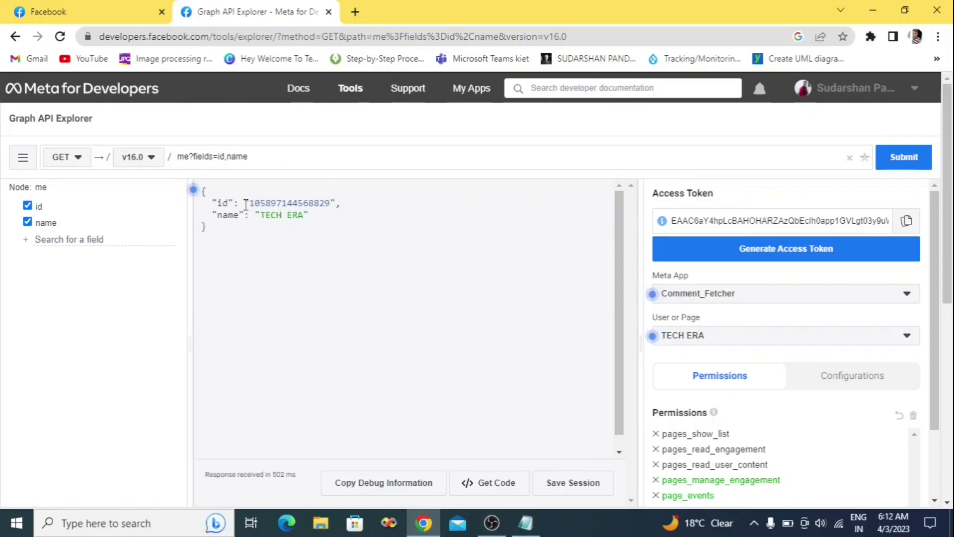
# Copy the quoted id value from the query response into the Page Id line of the Notepad notes, and minimize Notepad
pyautogui.moveTo(246, 202); pyautogui.dragTo(336, 200)
pyautogui.hotkey('ctrl', 'c')
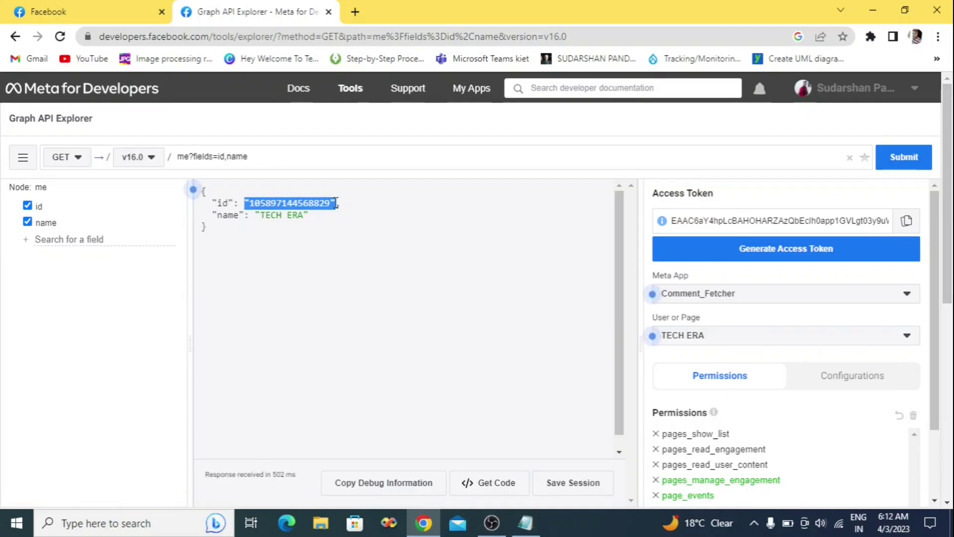
pyautogui.click(526, 523)
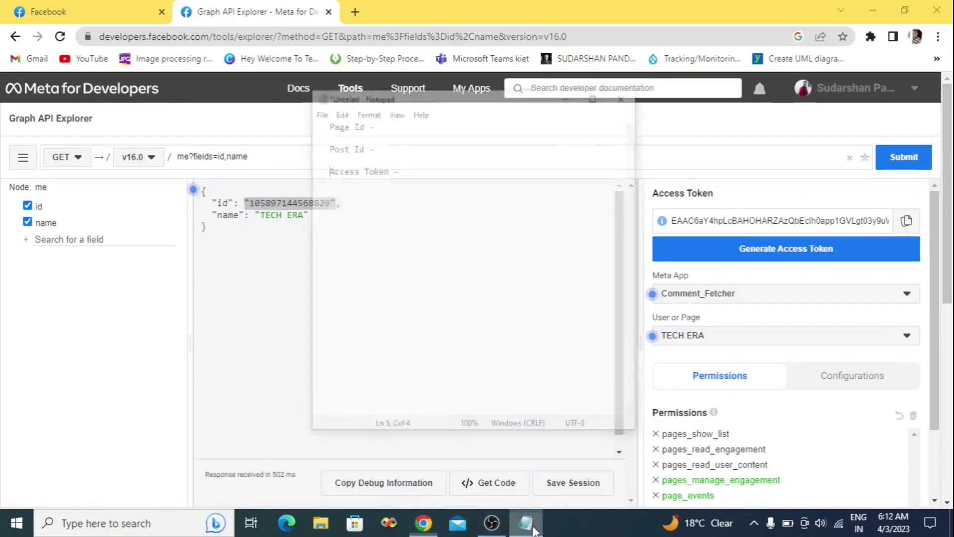
pyautogui.click(361, 66)
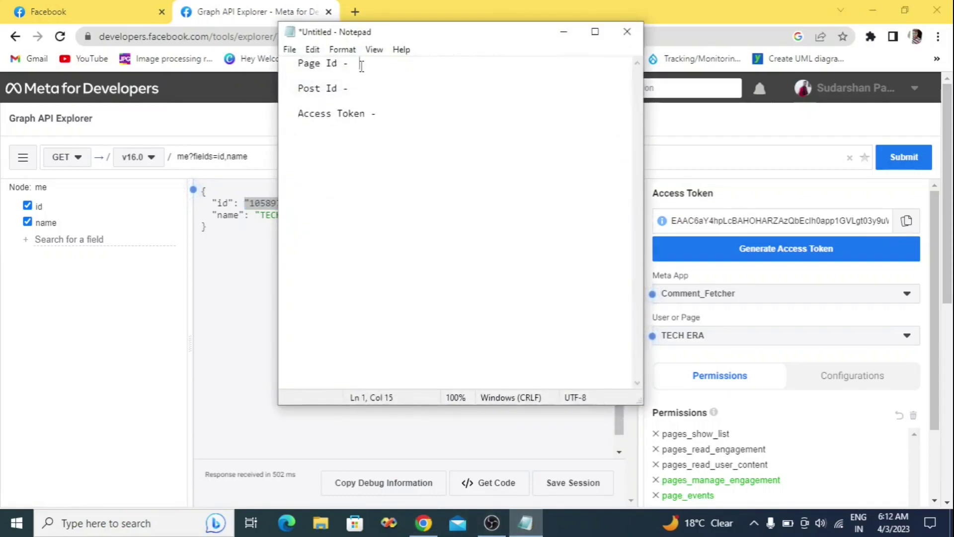
pyautogui.hotkey('ctrl', 'v')
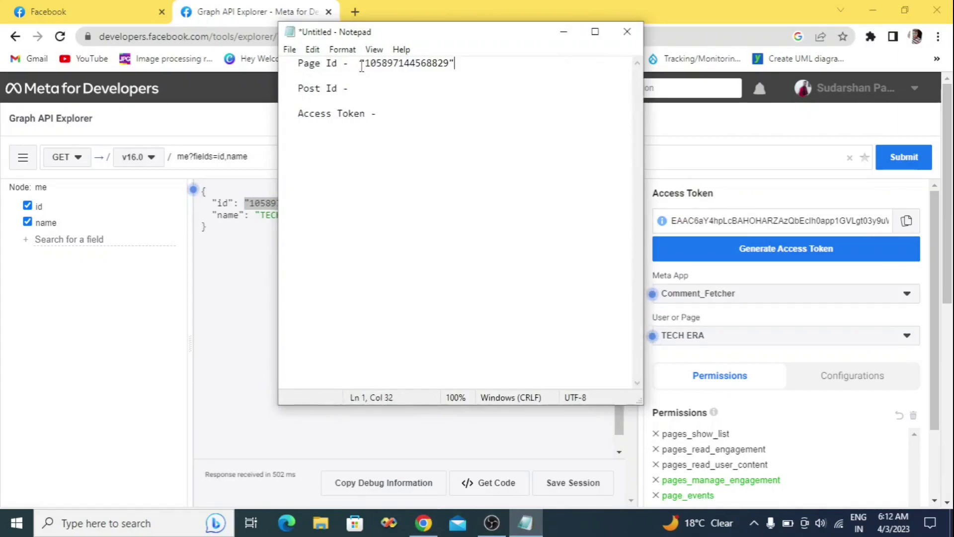
pyautogui.click(562, 36)
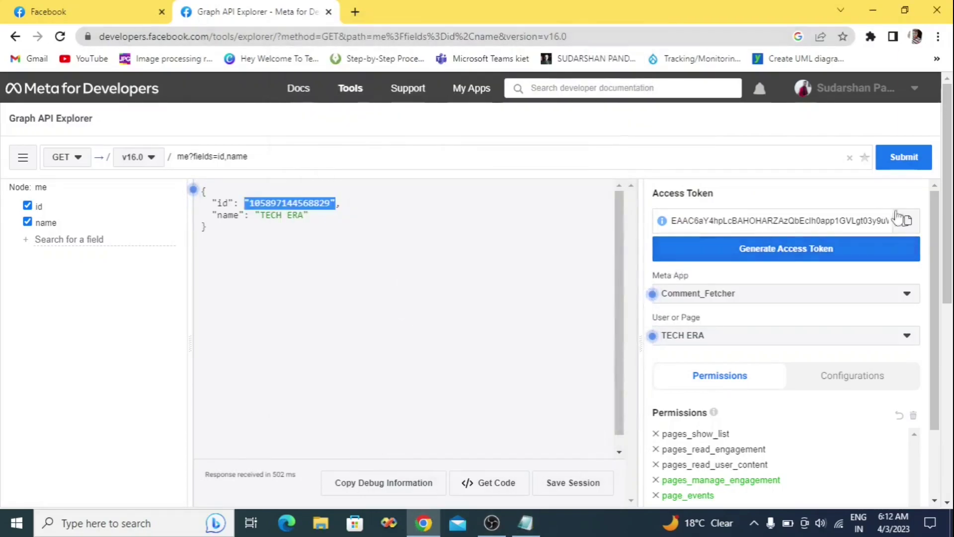
# Copy the Page access token into the Access Token line of the Notepad notes, and minimize Notepad
pyautogui.click(908, 222)
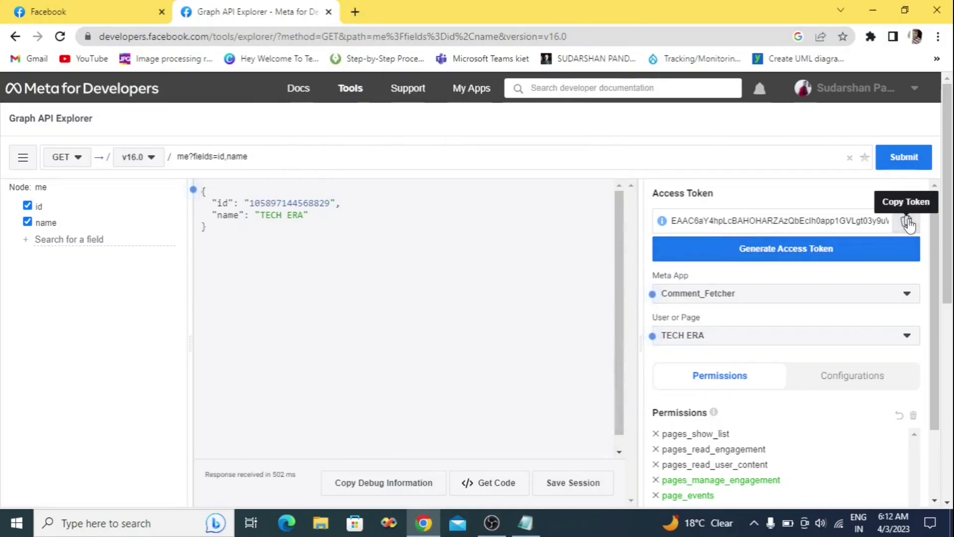
pyautogui.click(526, 525)
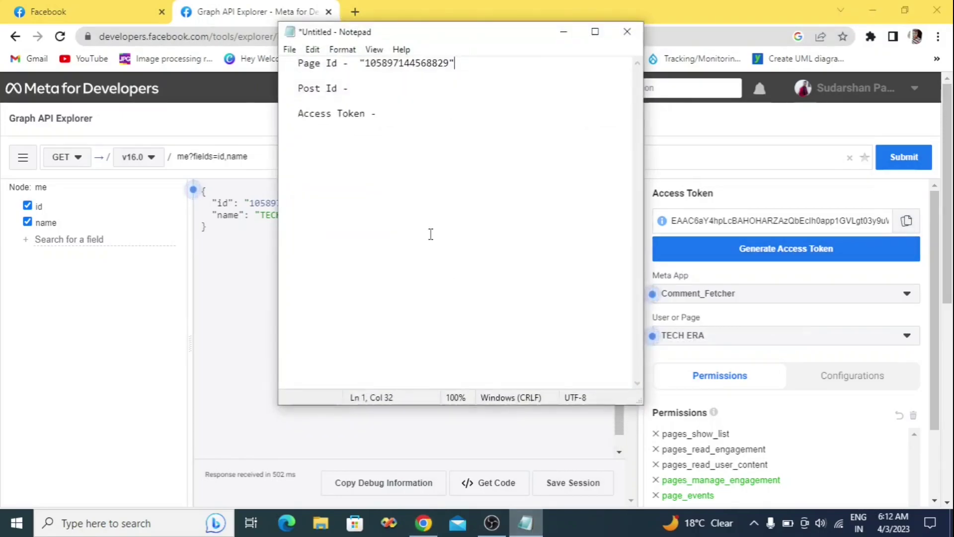
pyautogui.click(405, 116)
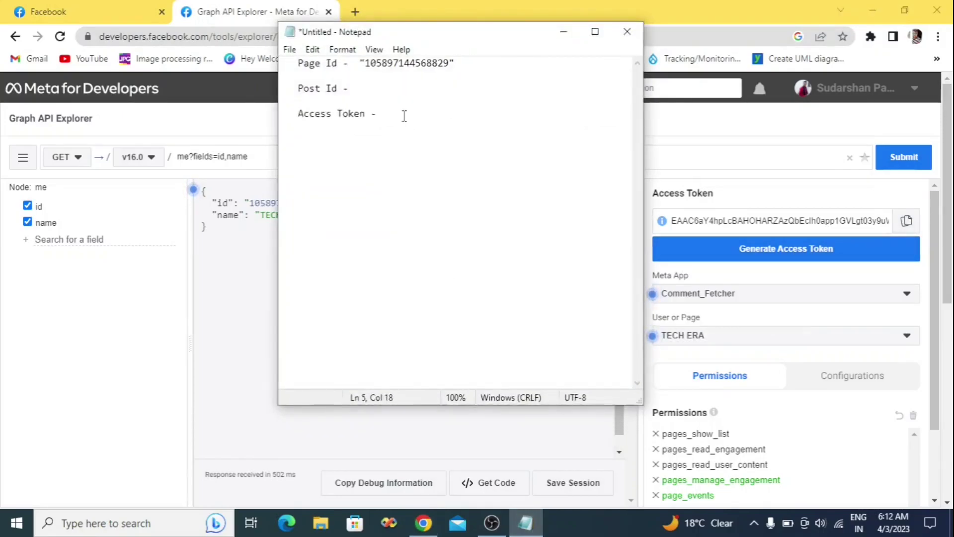
pyautogui.hotkey('ctrl', 'v')
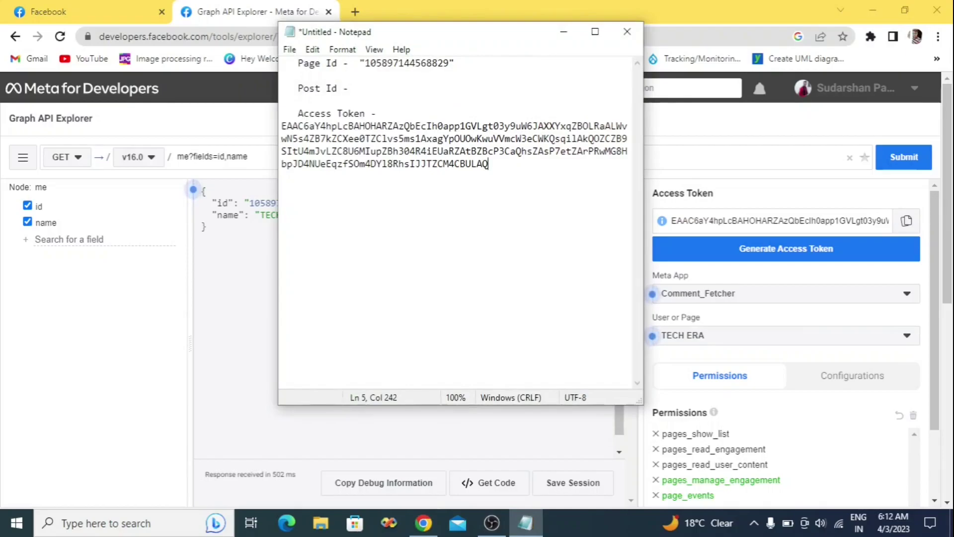
pyautogui.click(564, 36)
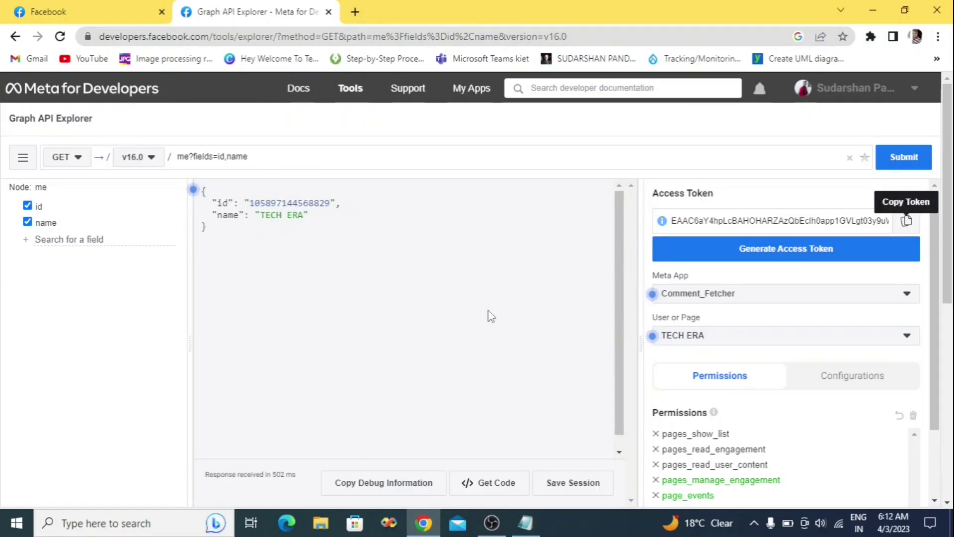
# Open the TECH ERA Page on Facebook and go to its Posts & stories in Meta Business Suite
pyautogui.click(110, 7)
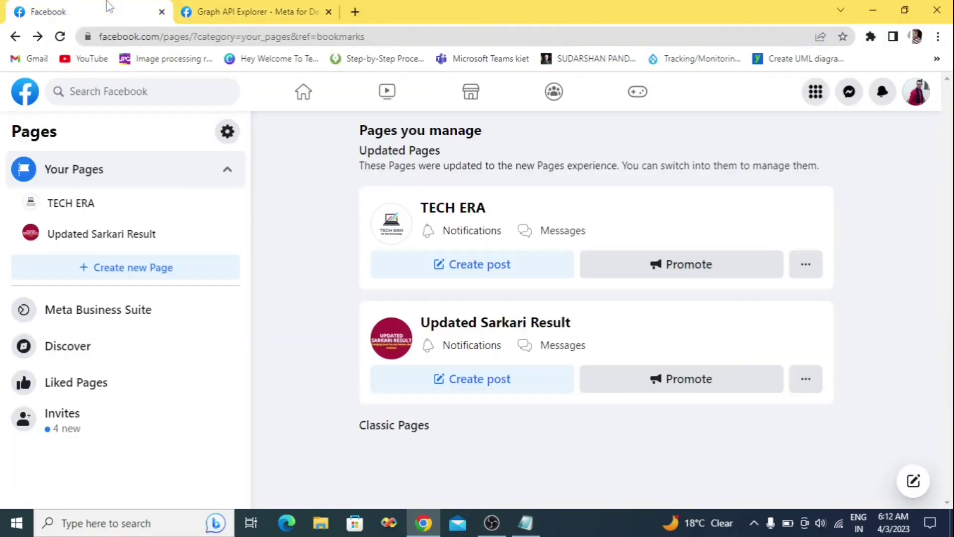
pyautogui.click(458, 215)
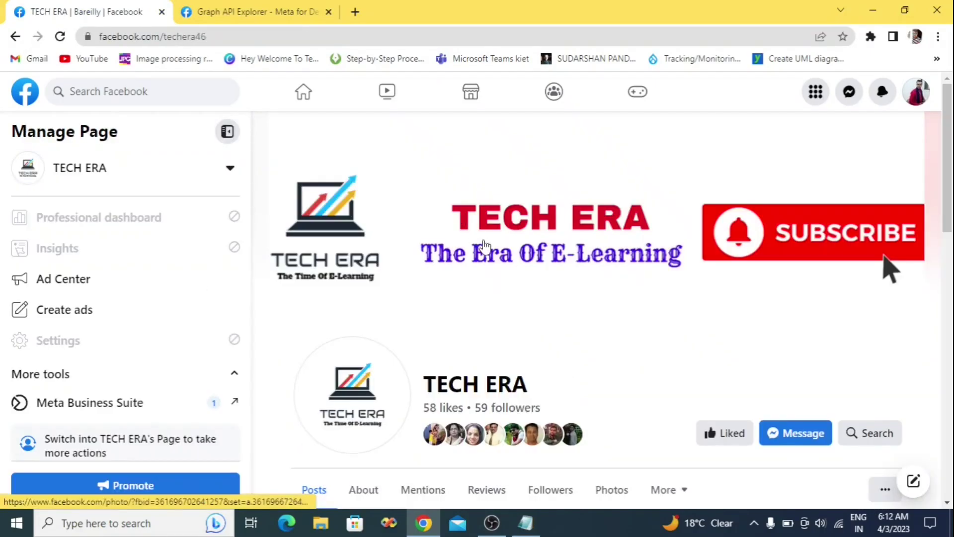
pyautogui.scroll(-7, 485, 243)
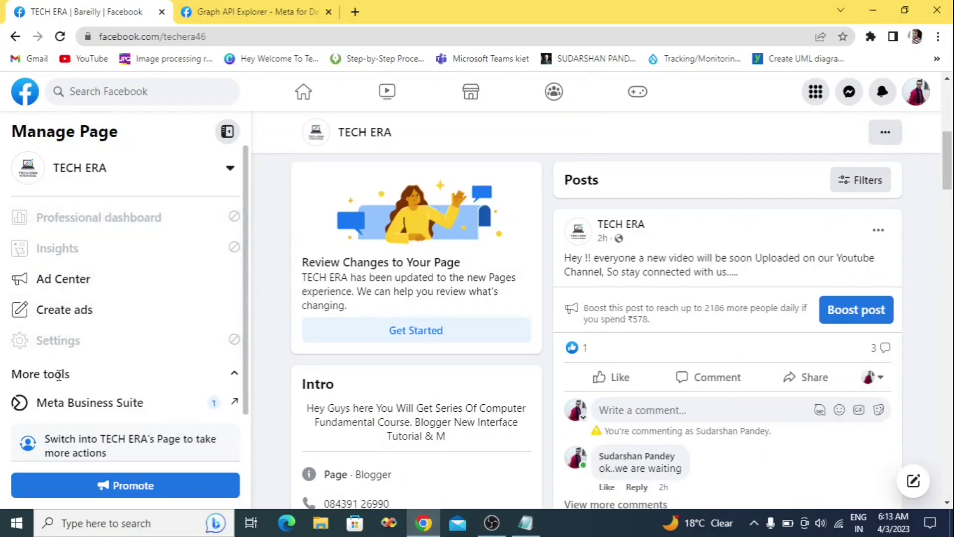
pyautogui.click(83, 411)
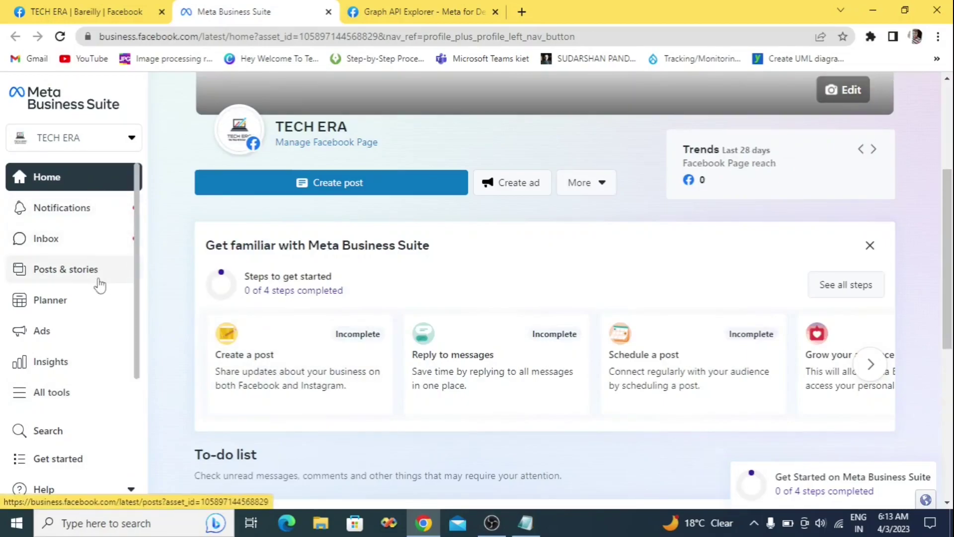
pyautogui.click(42, 276)
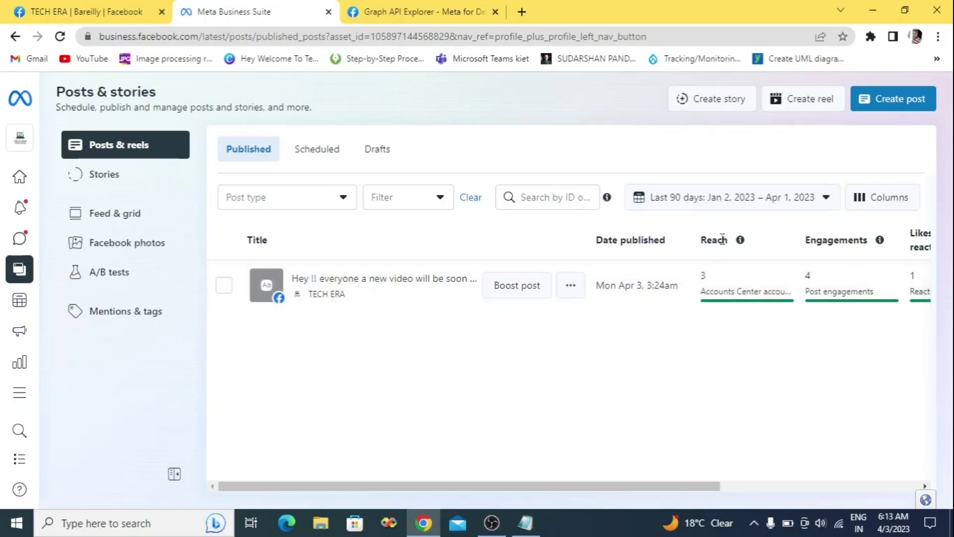
pyautogui.click(740, 204)
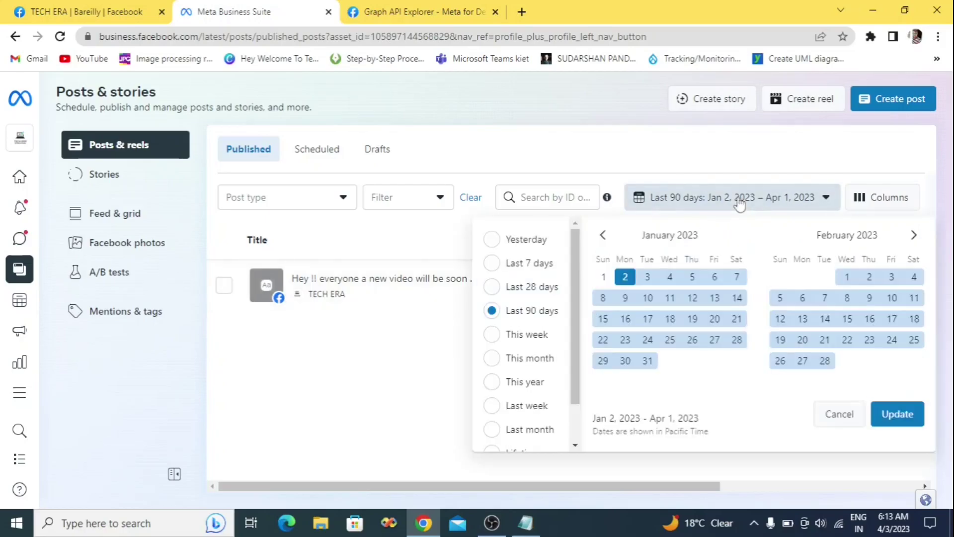
pyautogui.scroll(-2, 548, 353)
pyautogui.scroll(2, 547, 352)
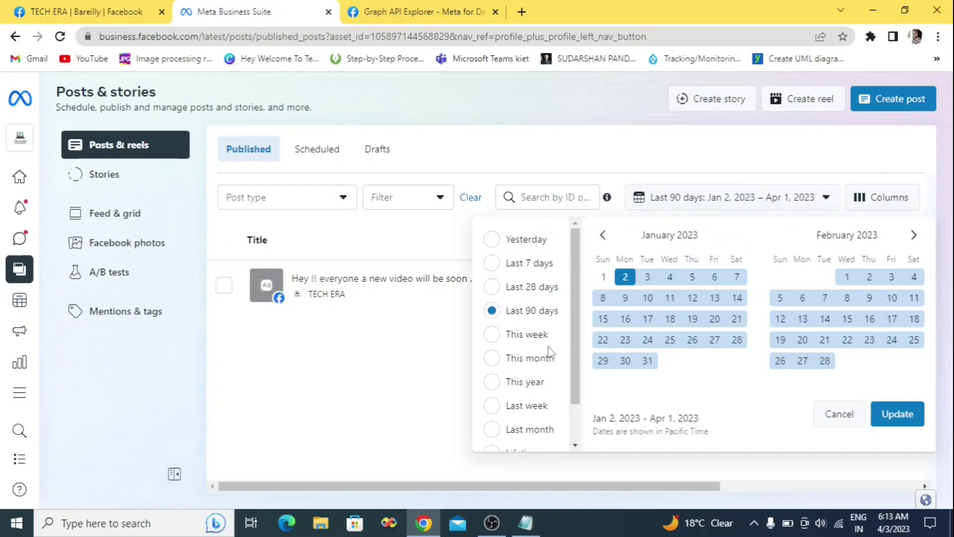
pyautogui.click(379, 381)
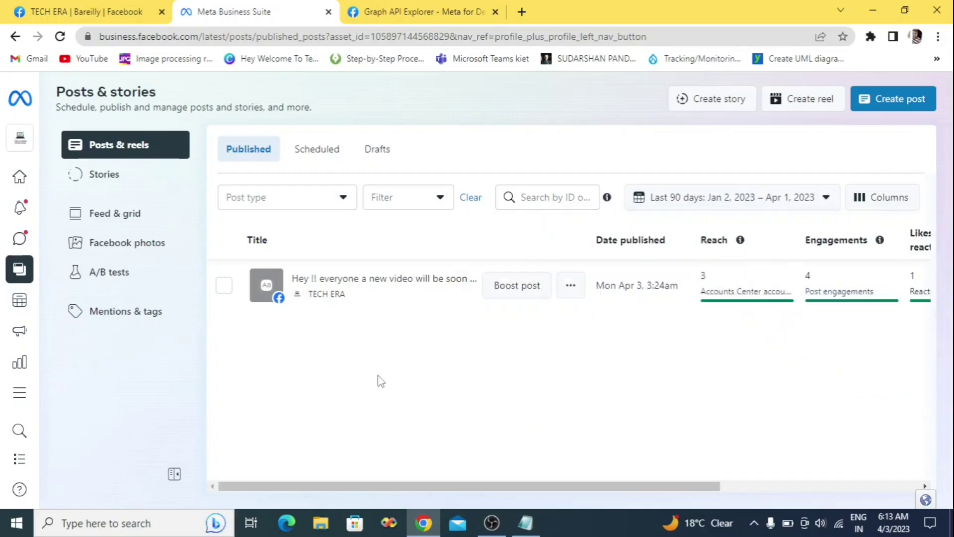
# Open the details of the published TECH ERA post and copy its ID
pyautogui.click(362, 290)
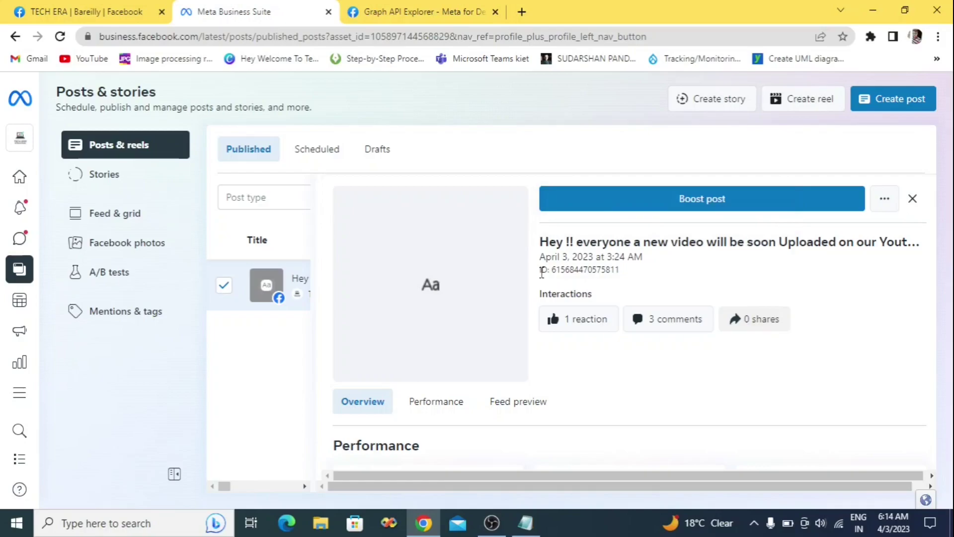
pyautogui.moveTo(620, 273); pyautogui.dragTo(542, 276)
pyautogui.hotkey('ctrl', 'c')
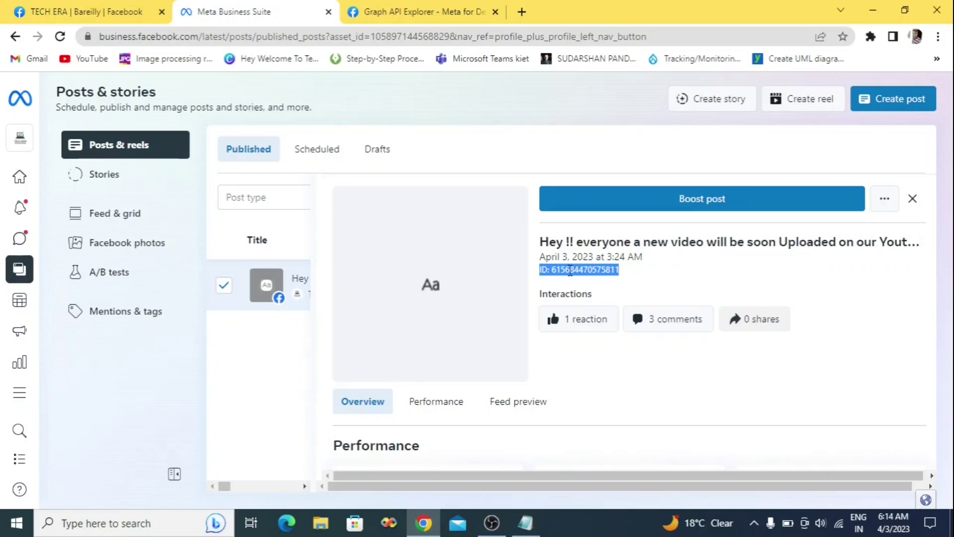
# Paste the post ID into the Post Id line of the Notepad notes, strip the "ID: " prefix, and minimize Notepad
pyautogui.click(525, 523)
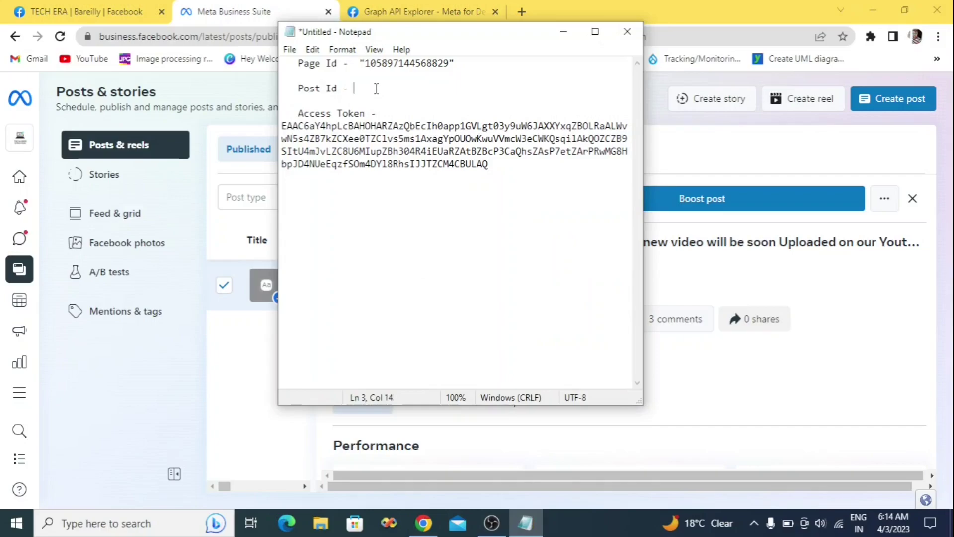
pyautogui.hotkey('ctrl', 'v')
pyautogui.press('BackSpace')
pyautogui.press('BackSpace')
pyautogui.press('BackSpace')
pyautogui.press('BackSpace')
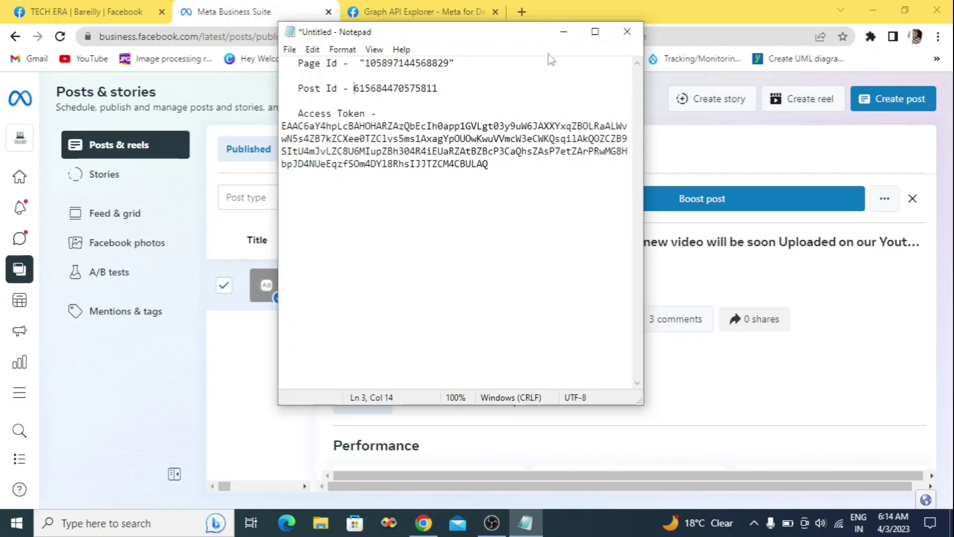
pyautogui.click(563, 31)
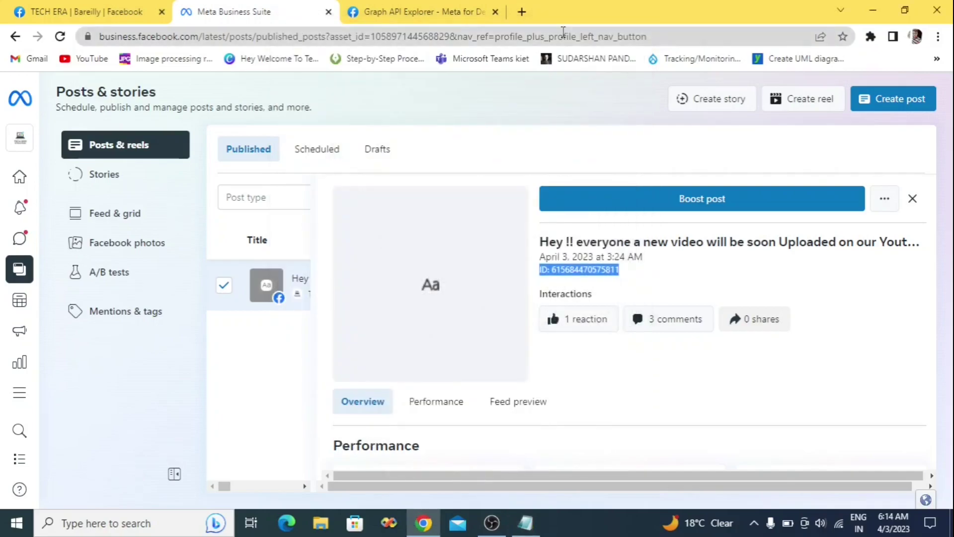
# Open Google Drive from the Google apps in a new browser tab
pyautogui.click(523, 11)
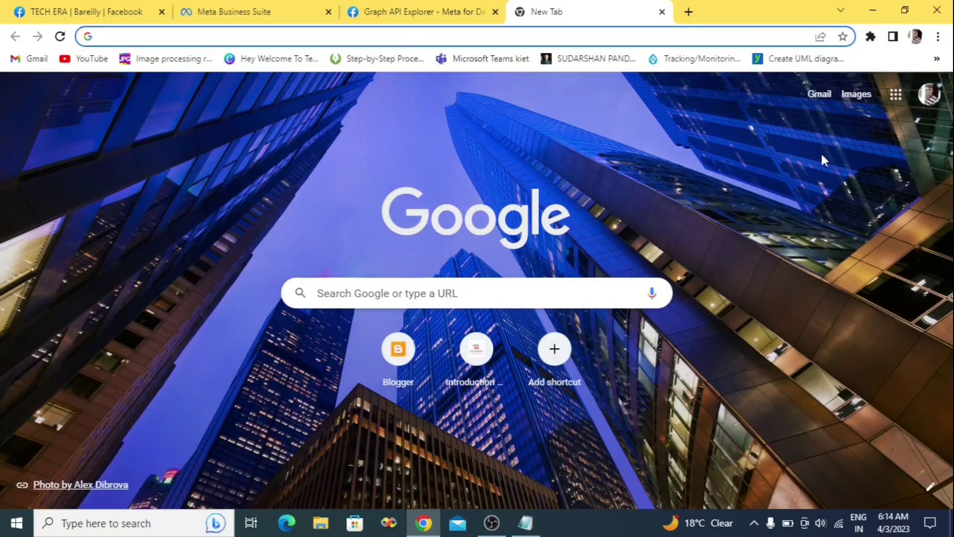
pyautogui.click(898, 97)
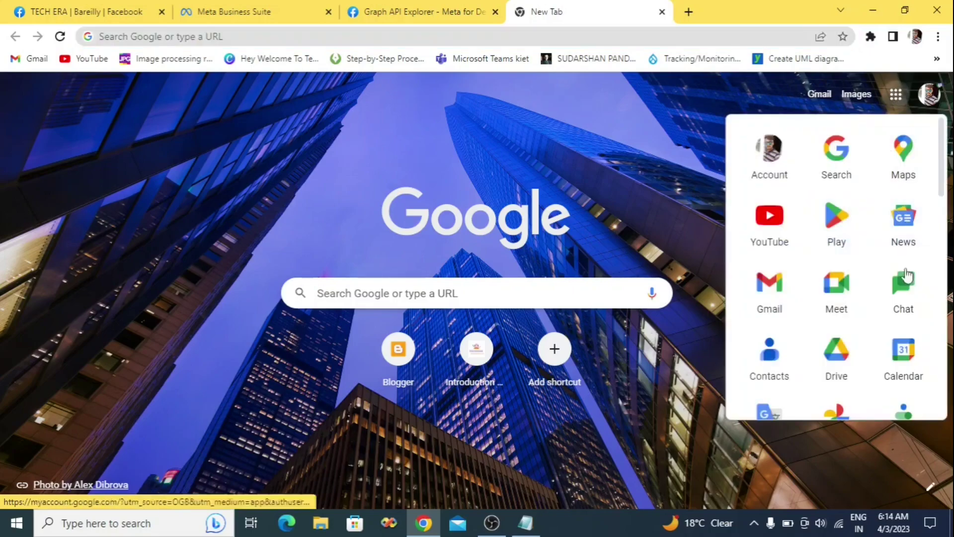
pyautogui.click(842, 343)
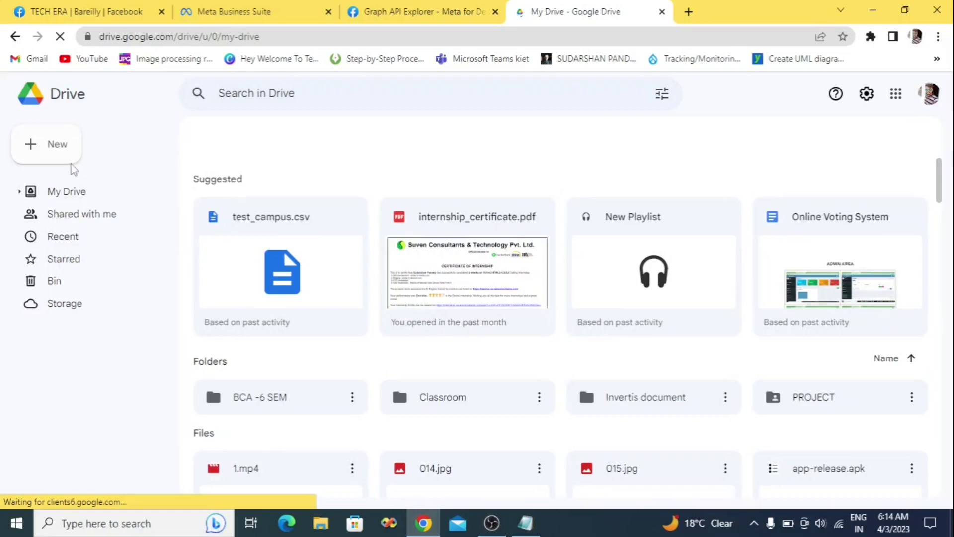
pyautogui.click(61, 153)
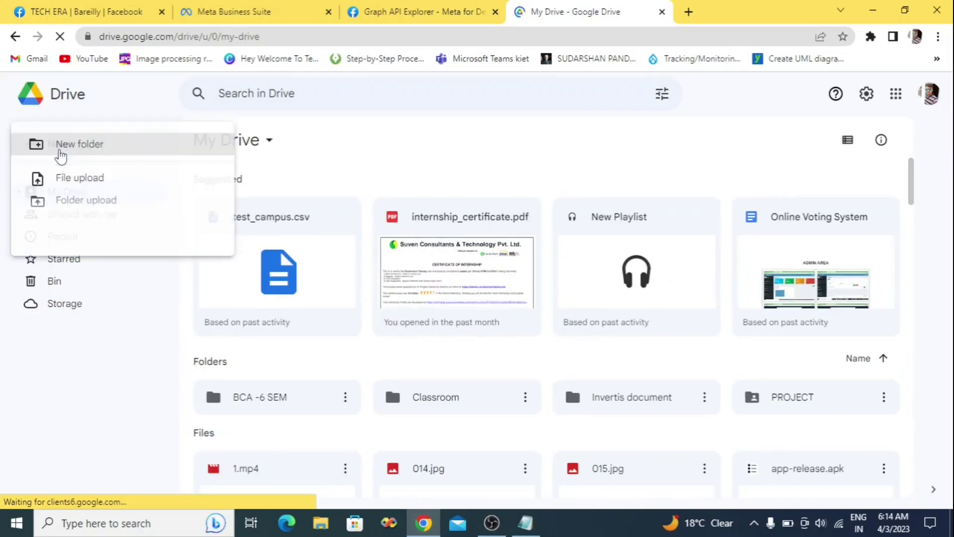
pyautogui.click(82, 236)
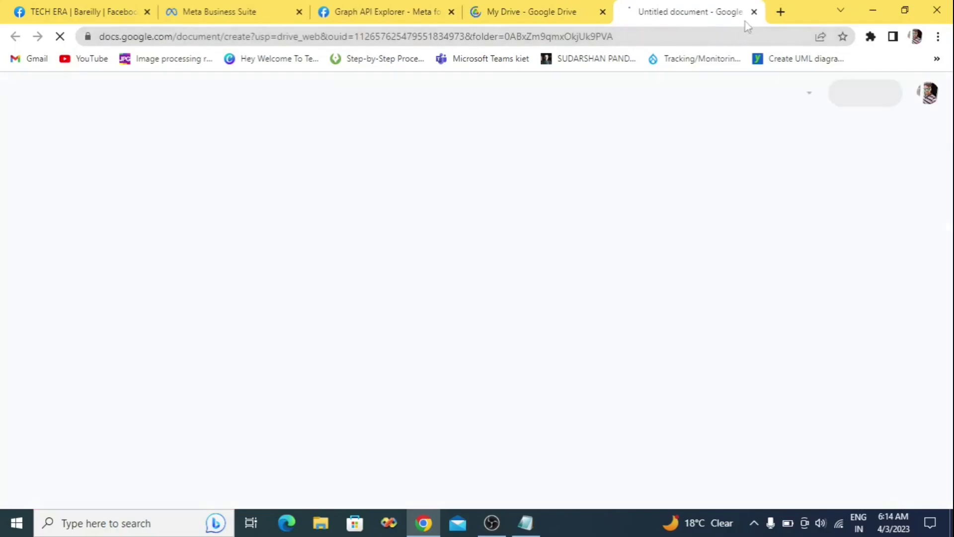
pyautogui.click(754, 13)
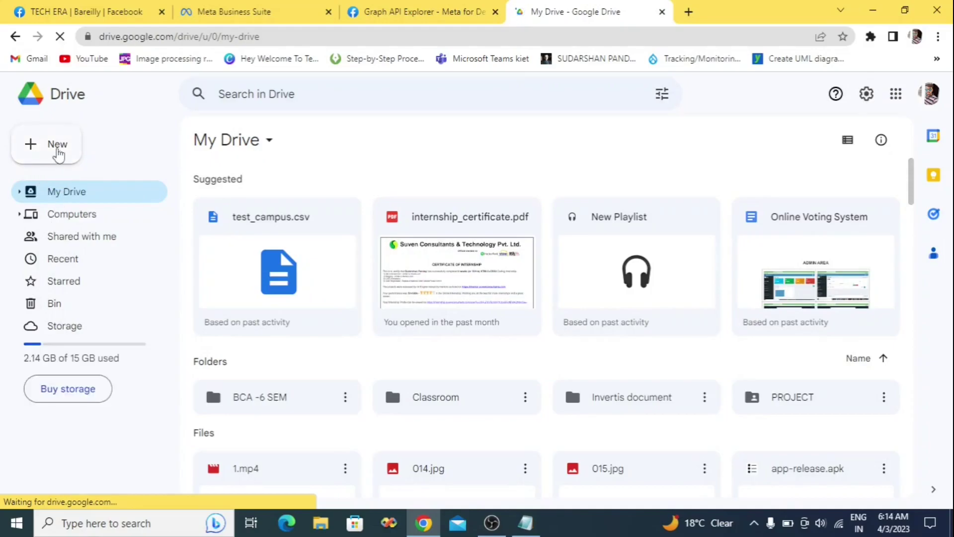
# Choose to connect more apps to Drive and search the Google Workspace Marketplace for Colaboratory
pyautogui.click(58, 152)
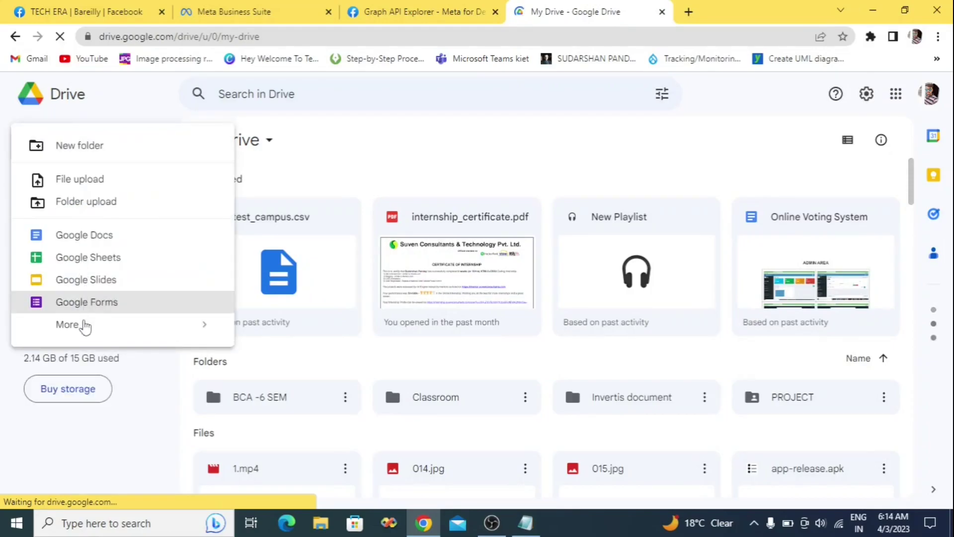
pyautogui.click(85, 325)
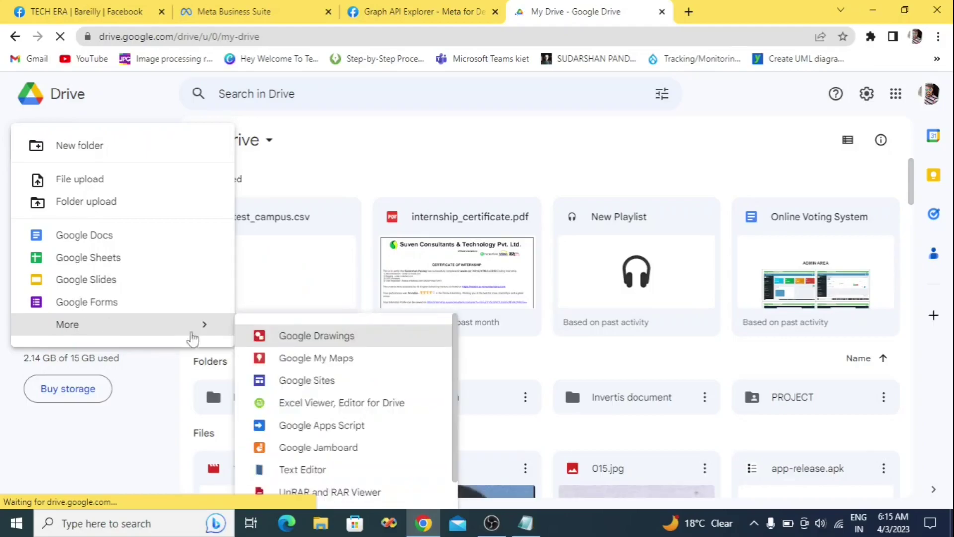
pyautogui.scroll(-1, 335, 392)
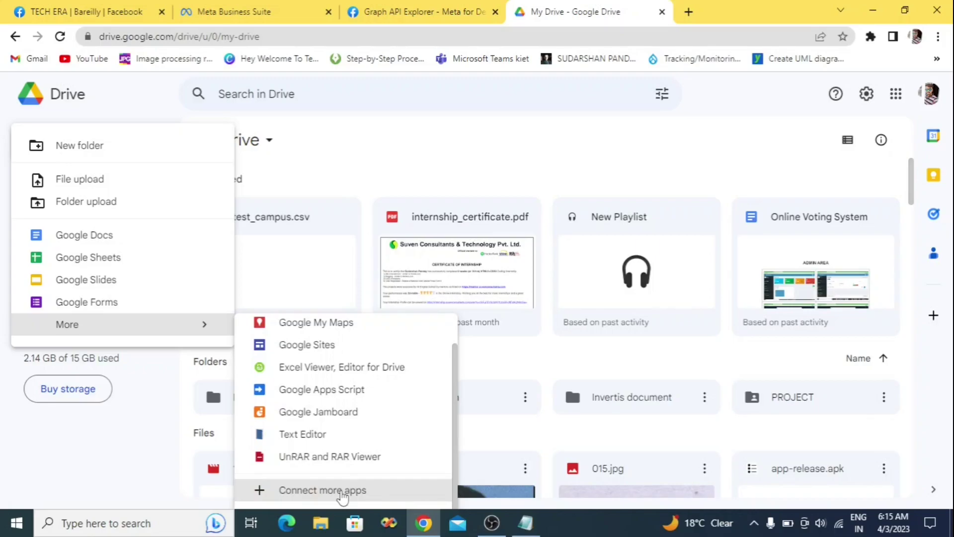
pyautogui.click(341, 491)
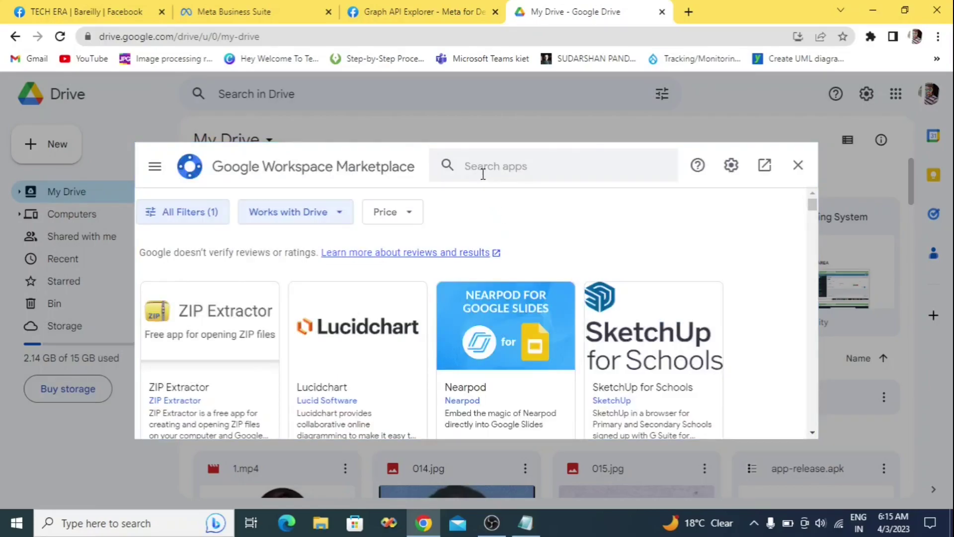
pyautogui.click(506, 165)
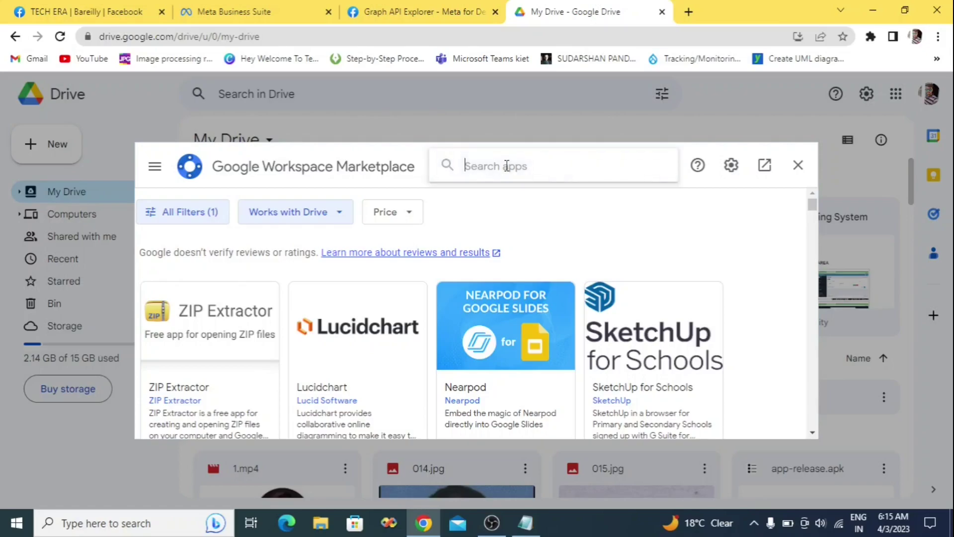
pyautogui.write('cola')
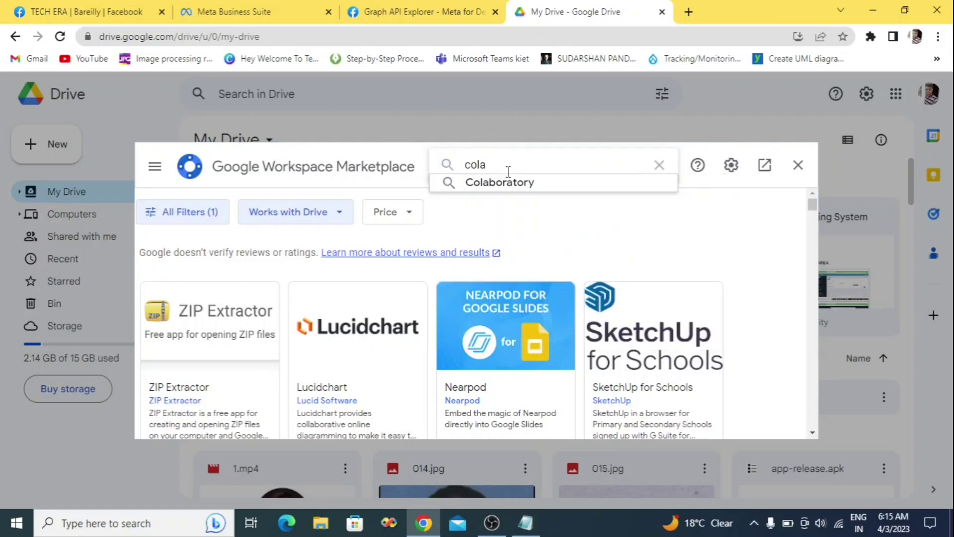
pyautogui.click(514, 184)
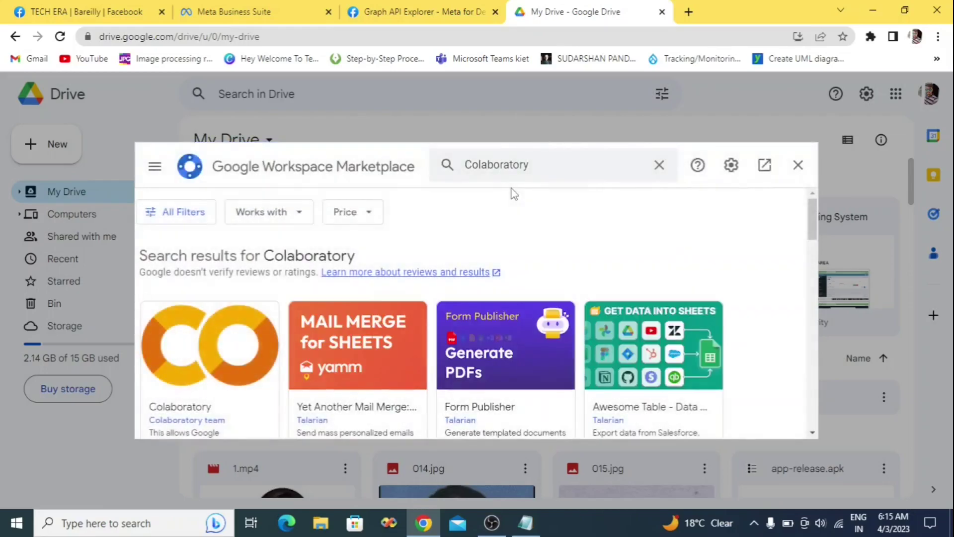
# Open the Colaboratory listing by the Colaboratory team, start its installation and continue to the Google account permission
pyautogui.scroll(-1, 193, 367)
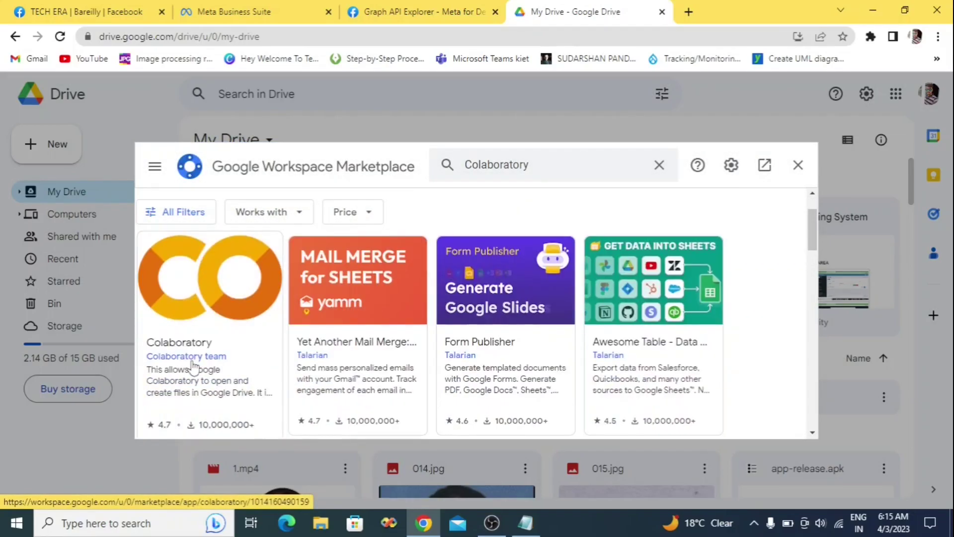
pyautogui.click(214, 317)
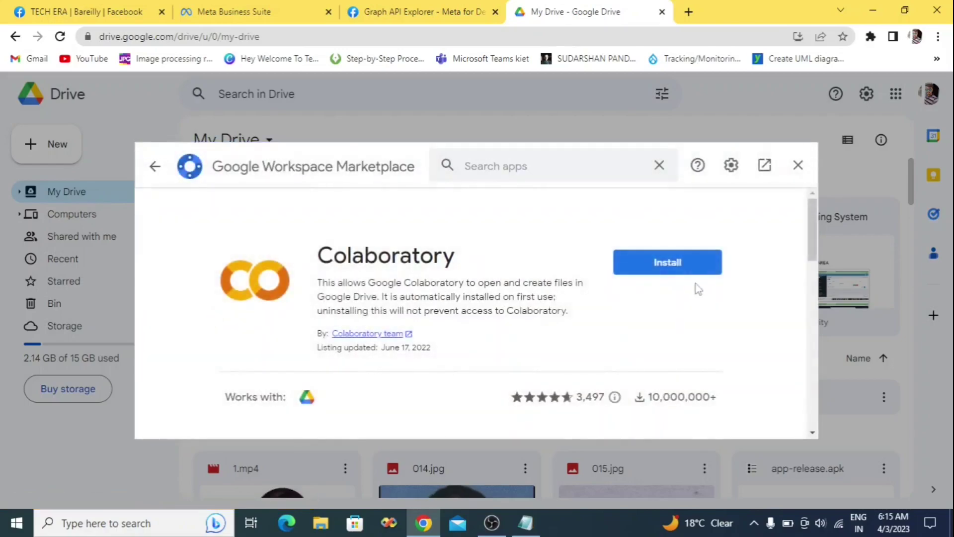
pyautogui.click(692, 267)
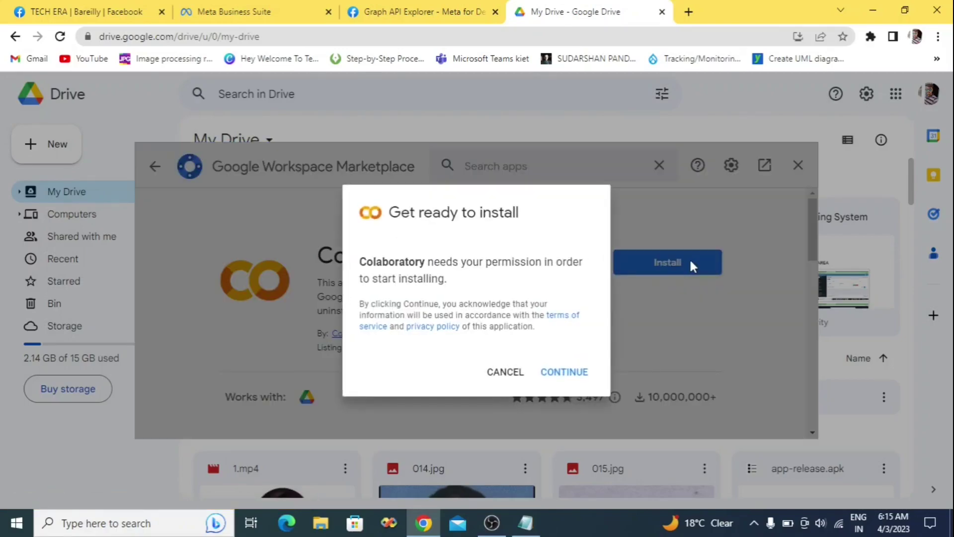
pyautogui.click(576, 378)
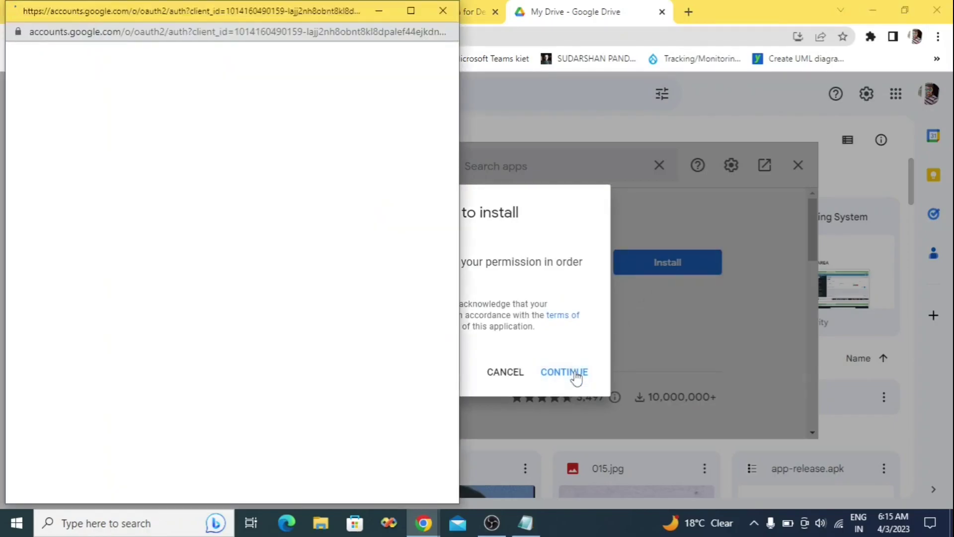